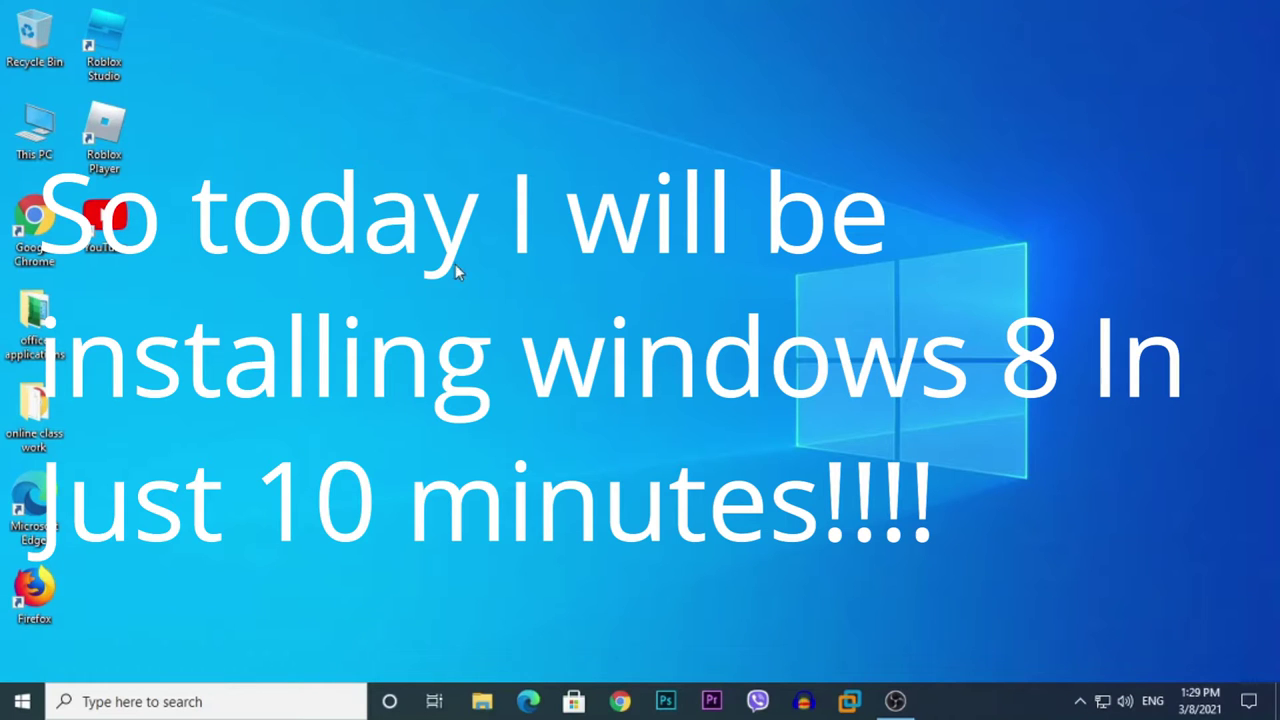
Open This PC from the desktop to view the user folders and the C:, D: and F: drives
{"action": "double_click", "coordinate": [34, 125]}
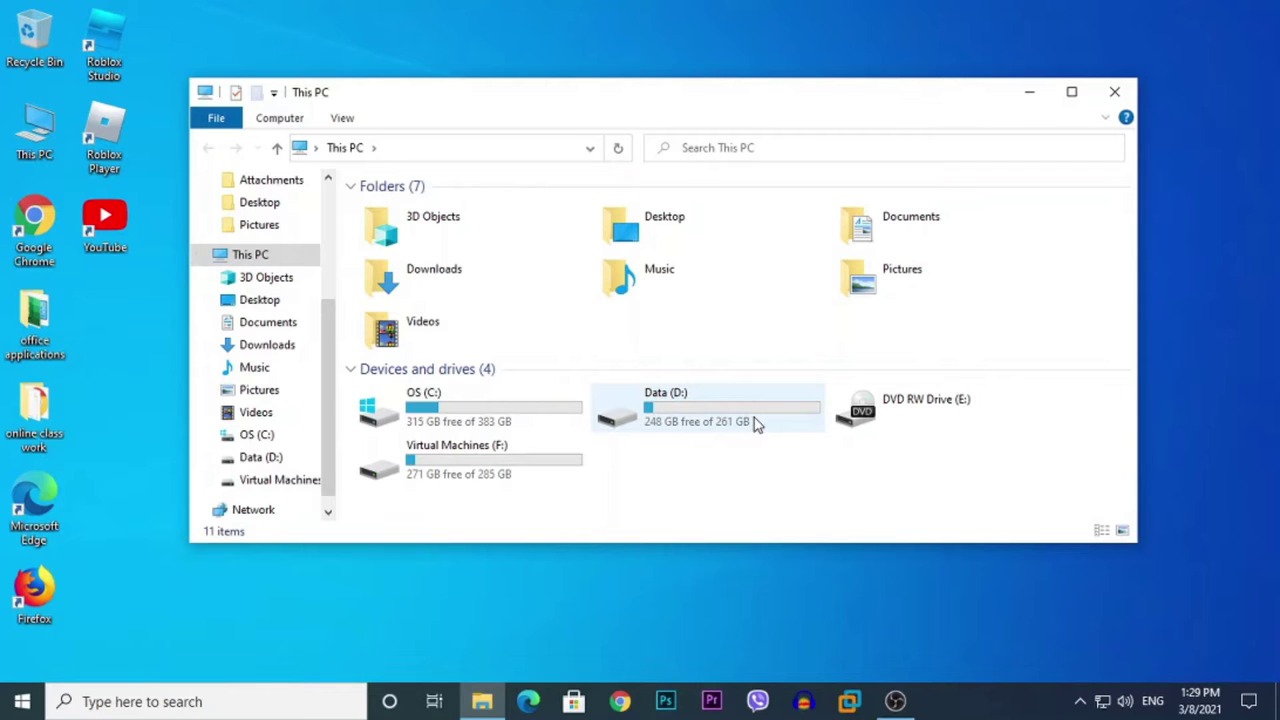
Create a new folder named 'windows 8 tutorial' on the Data (D:) drive
{"action": "double_click", "coordinate": [754, 423]}
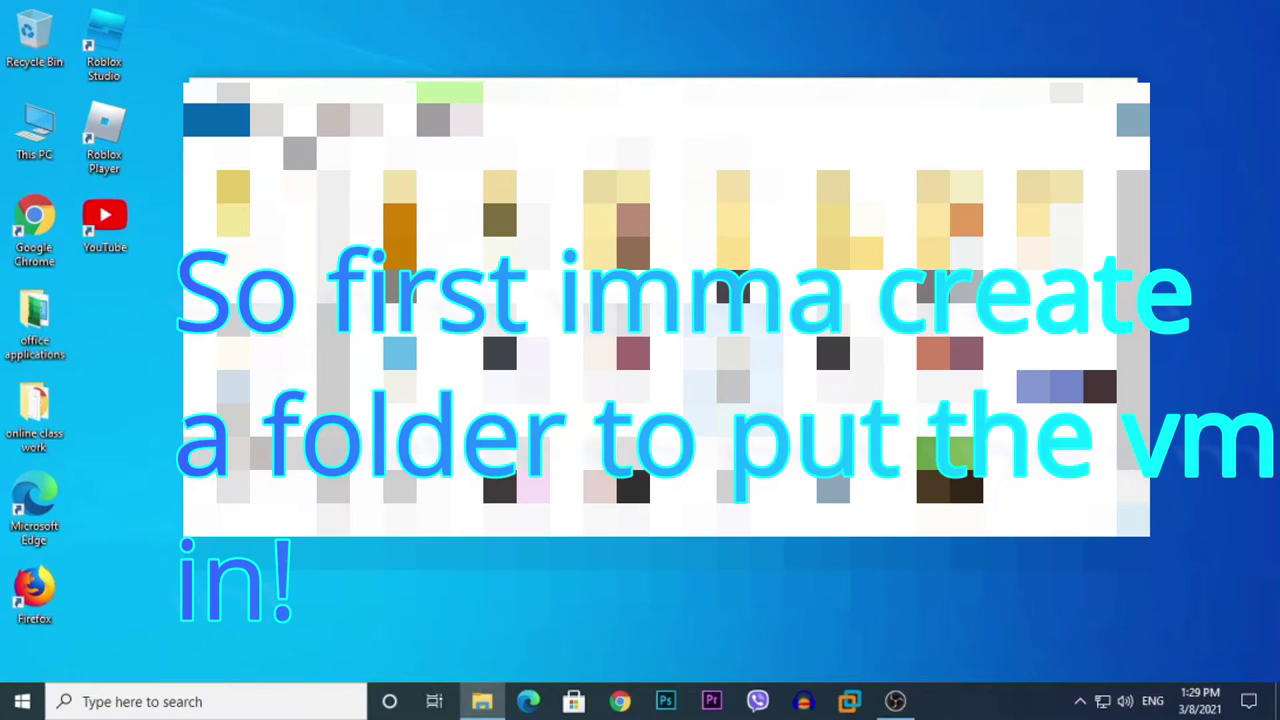
{"action": "key", "text": "super+Up"}
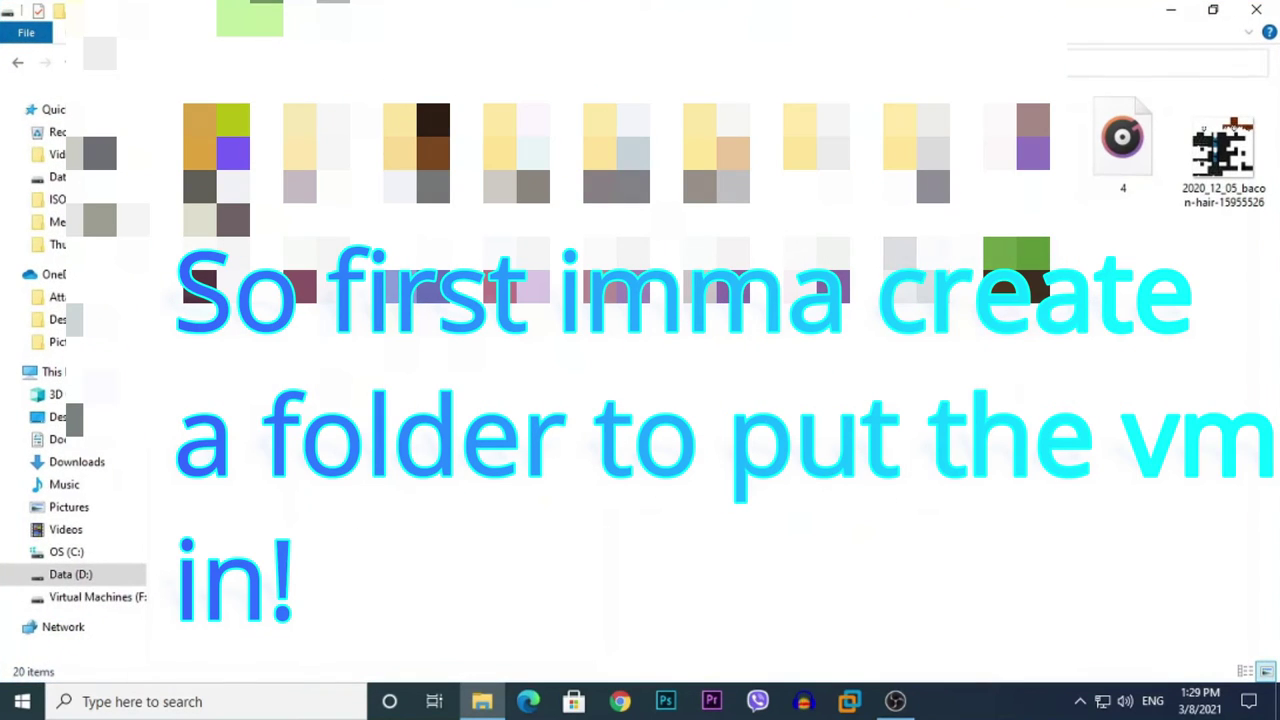
{"action": "mouse_move", "coordinate": [600, 420]}
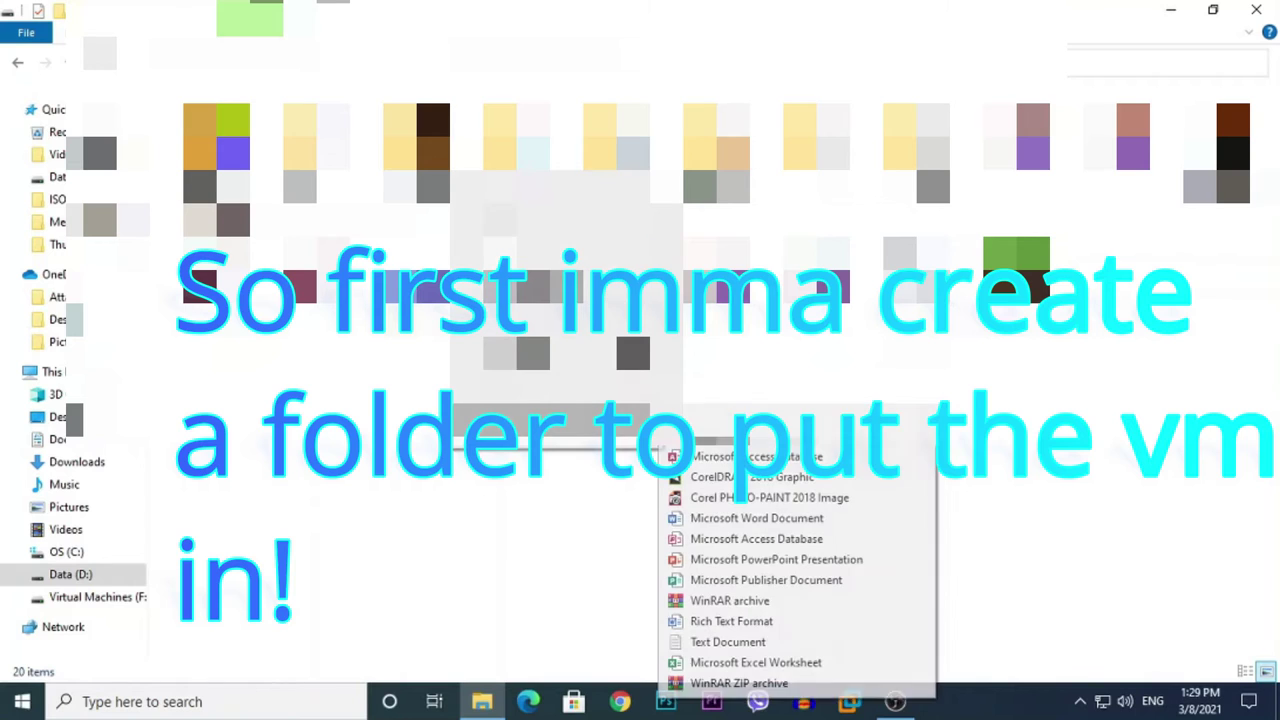
{"action": "left_click", "coordinate": [720, 420]}
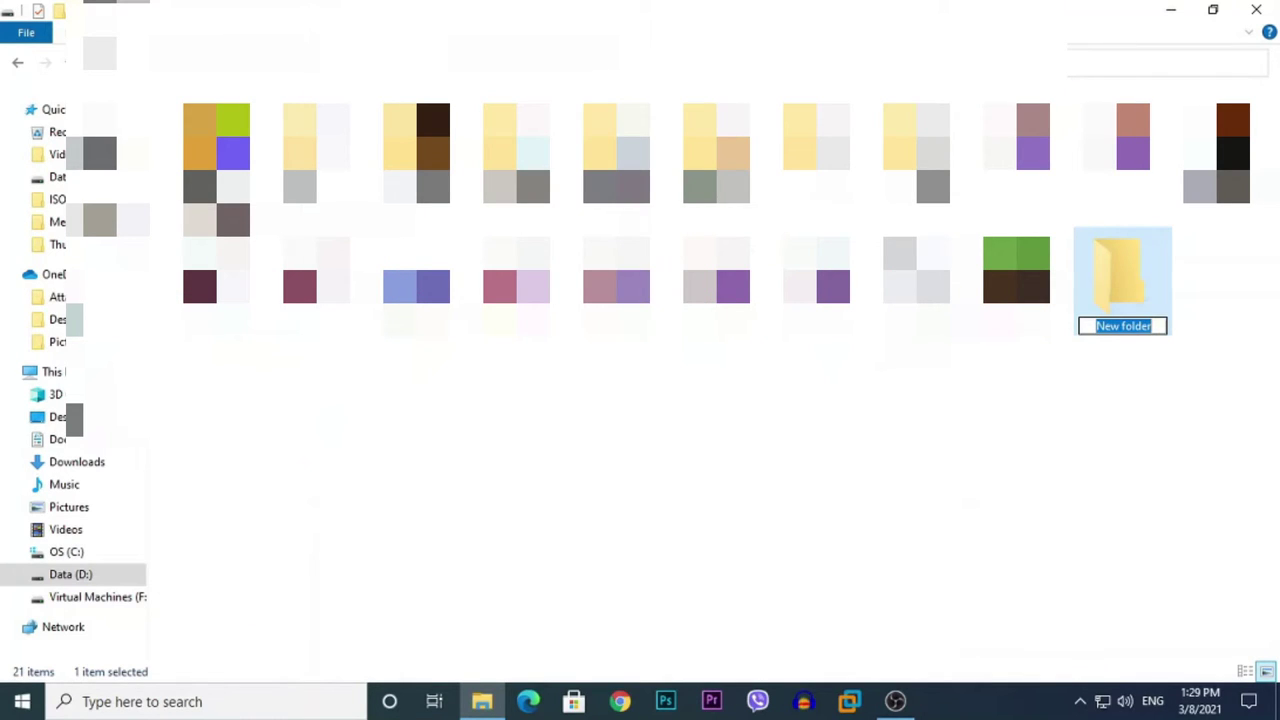
{"action": "type", "text": "windows 8"}
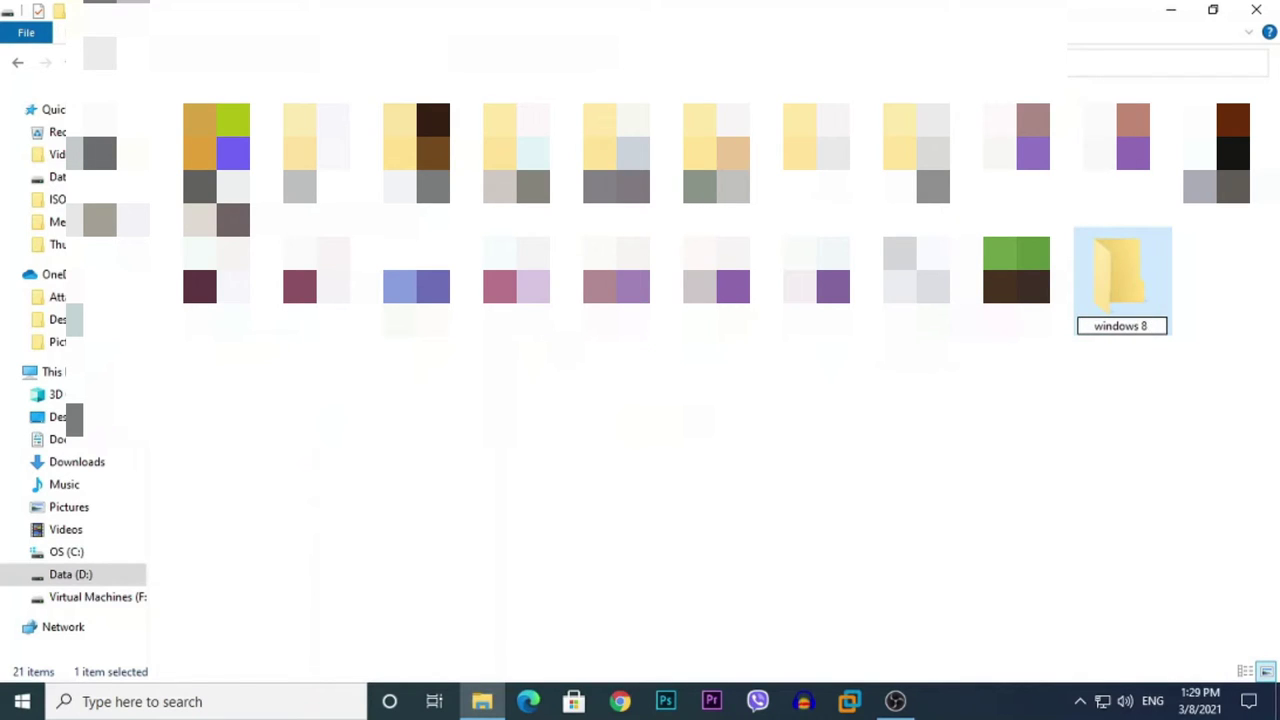
{"action": "type", "text": " tutorial"}
{"action": "key", "text": "Return"}
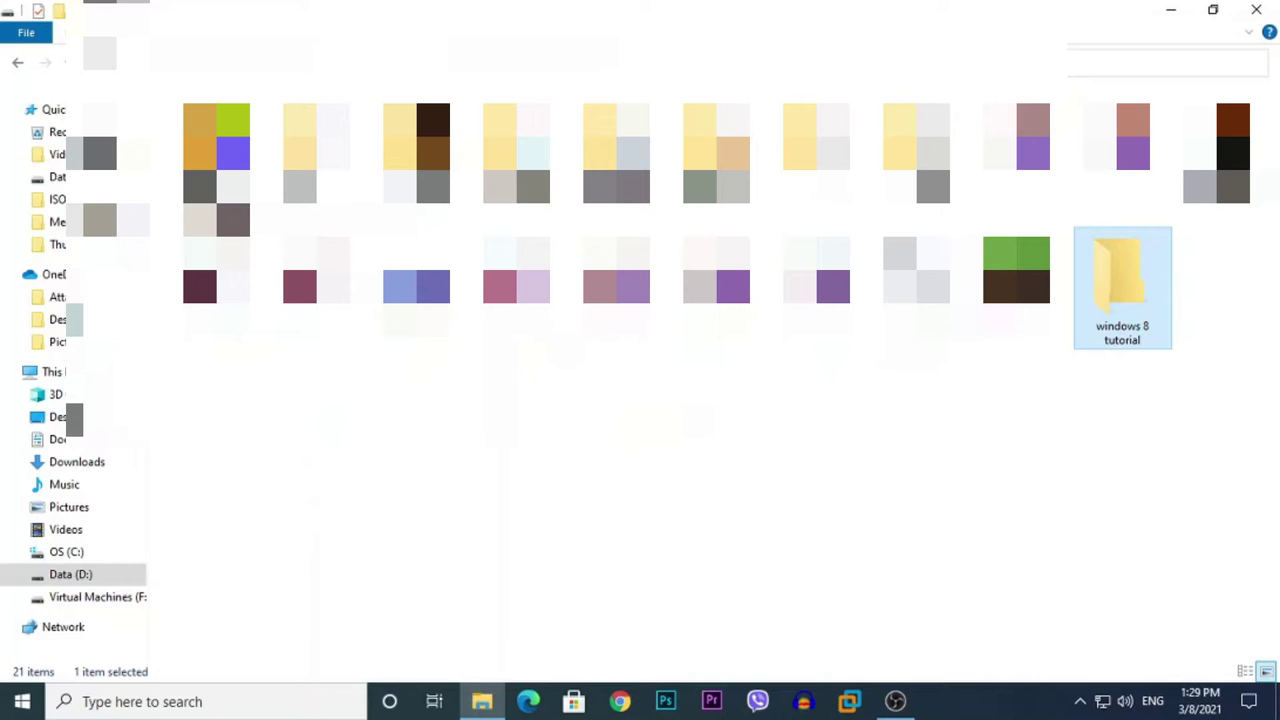
Rename the folder to 'windows 8 tutorial vm' and close File Explorer
{"action": "right_click", "coordinate": [1128, 294]}
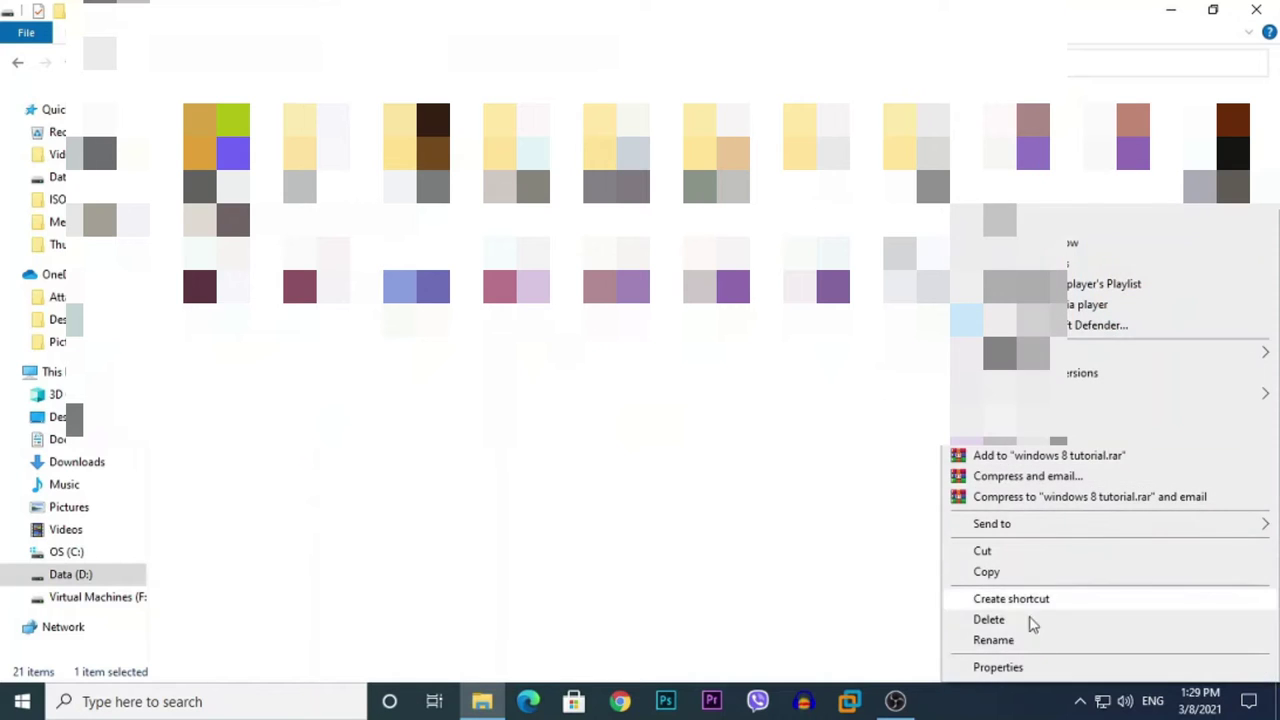
{"action": "left_click", "coordinate": [1030, 640]}
{"action": "left_click", "coordinate": [1166, 326]}
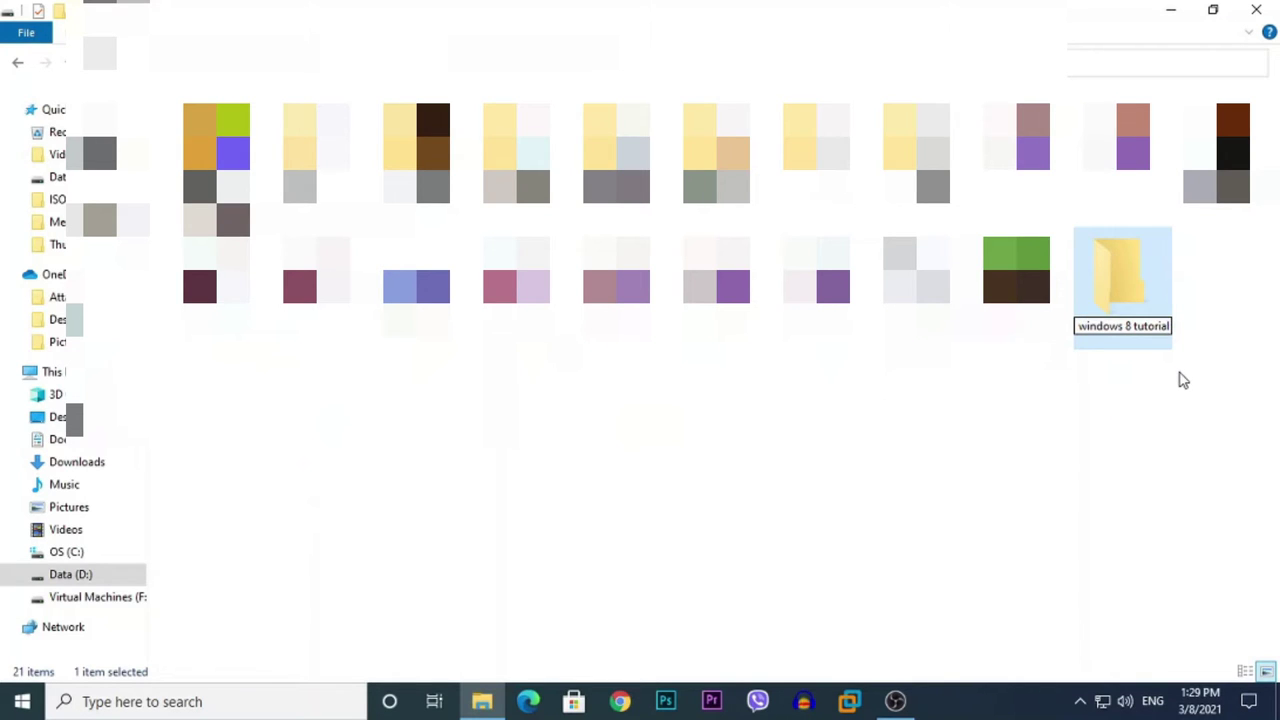
{"action": "type", "text": "vm"}
{"action": "key", "text": "Return"}
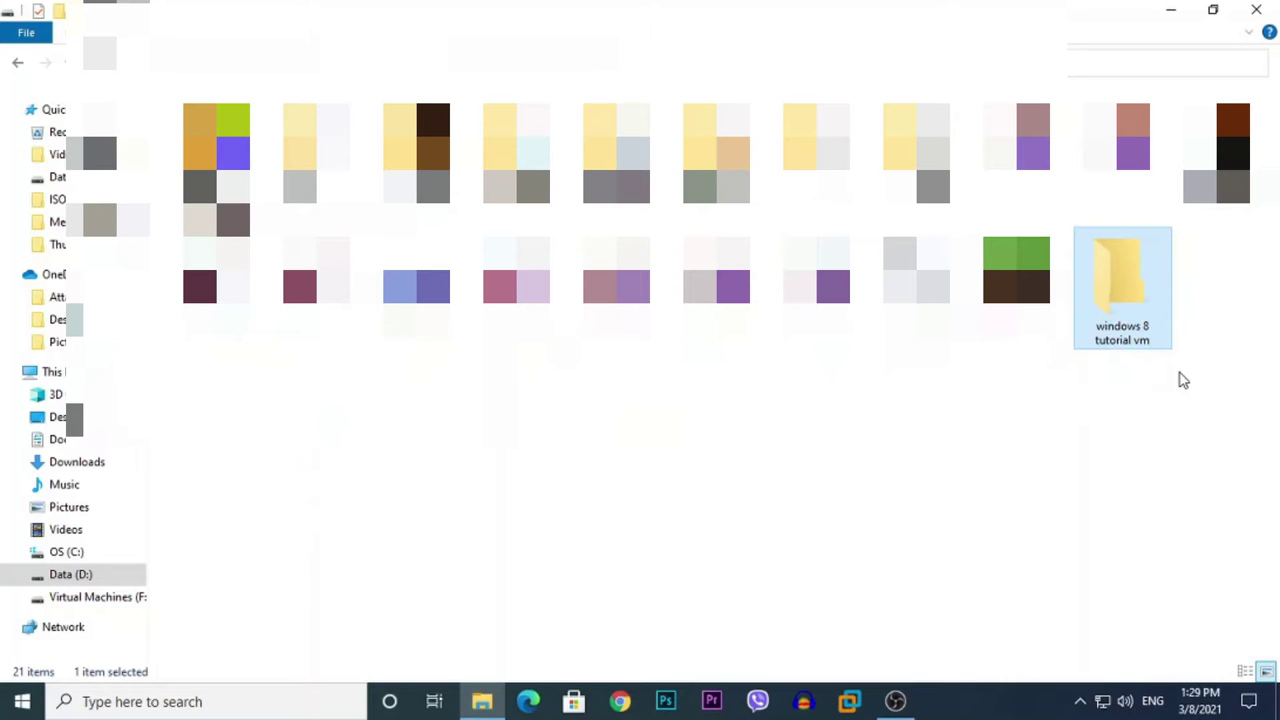
{"action": "left_click", "coordinate": [1256, 10]}
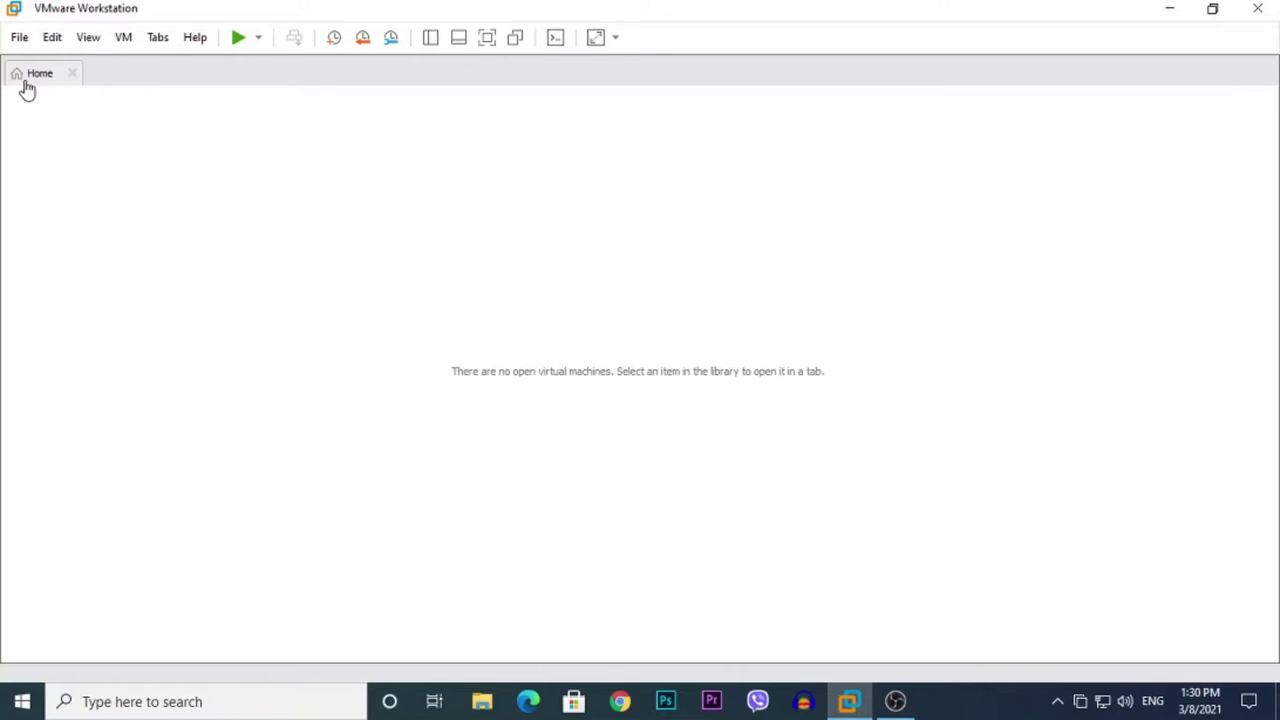
Launch the New Virtual Machine Wizard from the Workstation Home page
{"action": "left_click", "coordinate": [28, 84]}
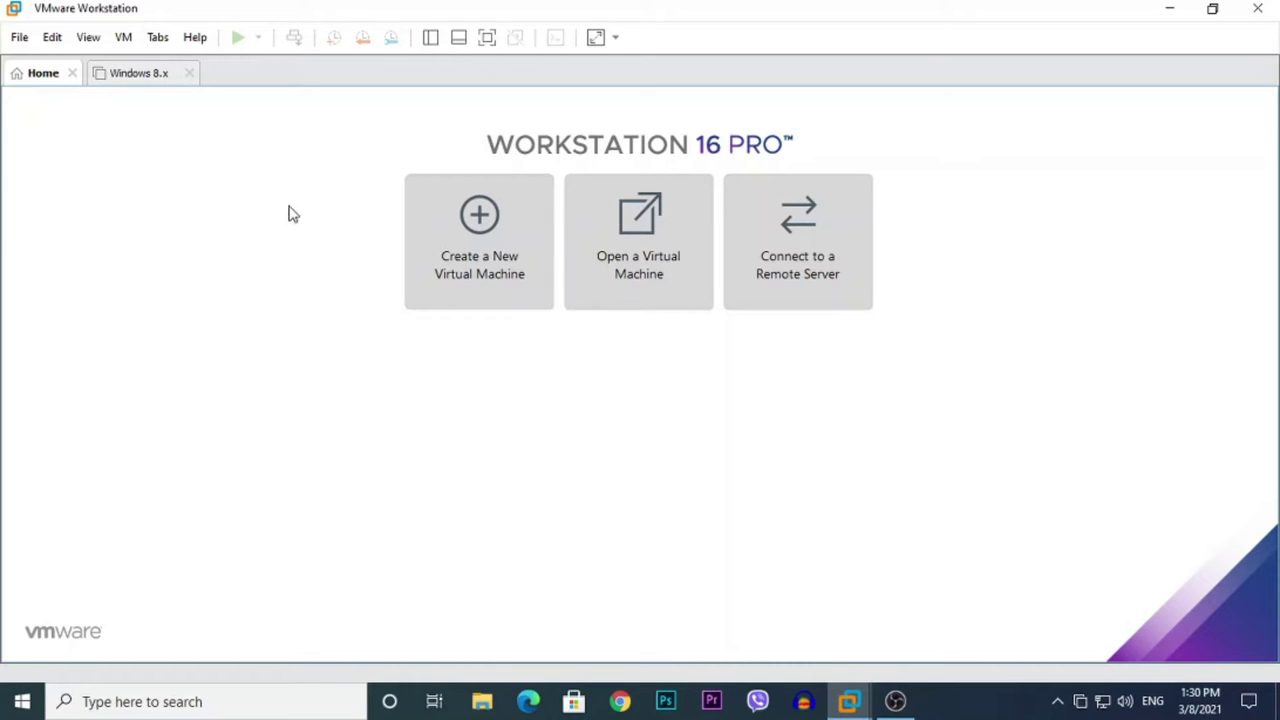
{"action": "left_click", "coordinate": [440, 238]}
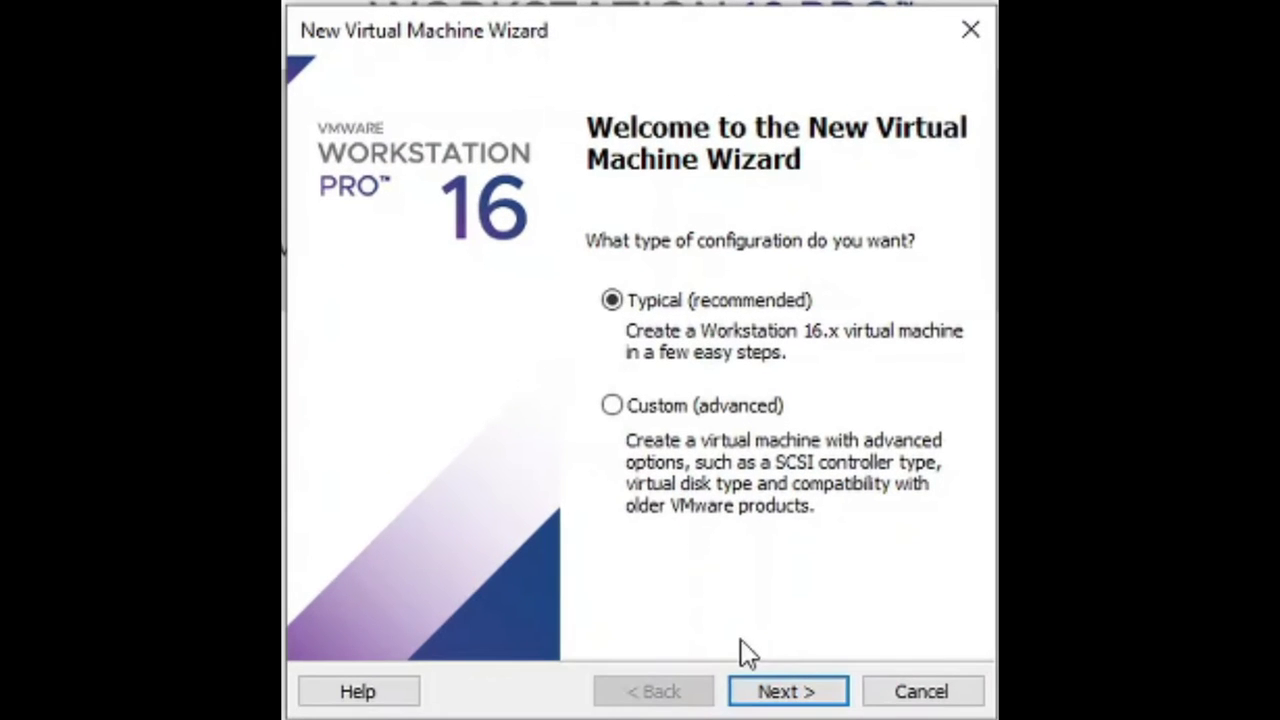
With Typical configuration, choose to install the operating system later
{"action": "left_click", "coordinate": [809, 695]}
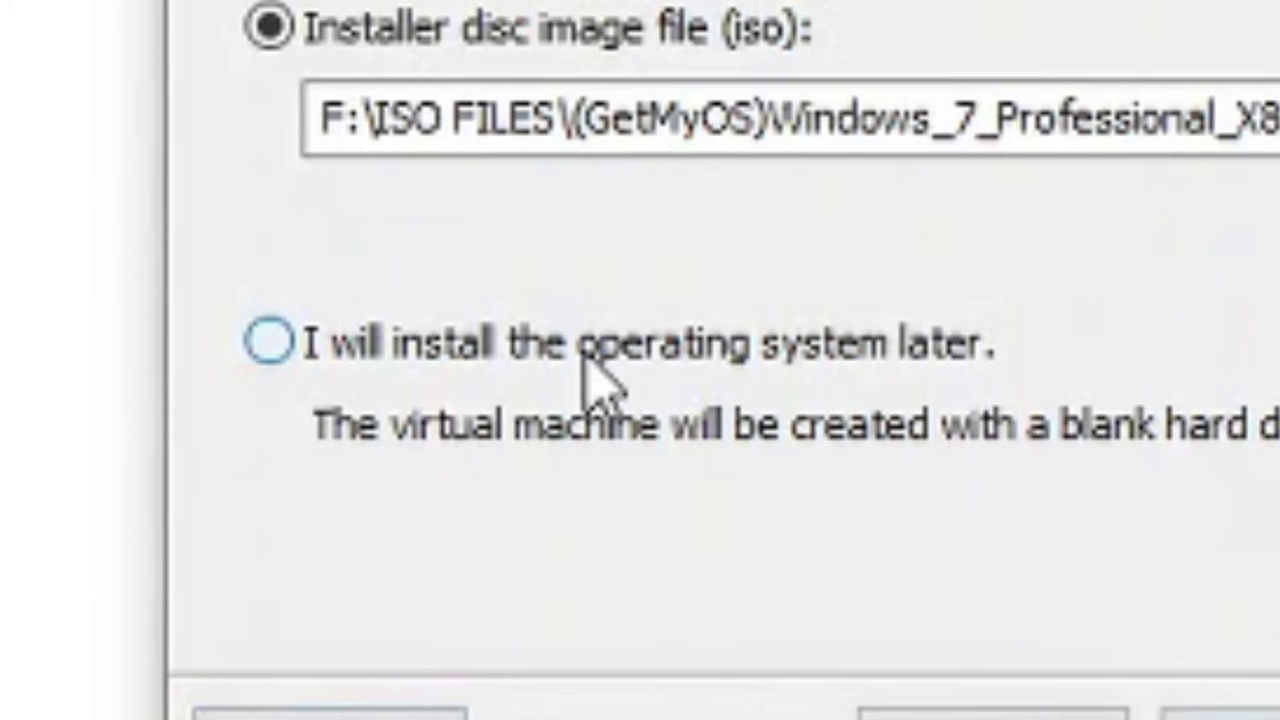
{"action": "left_click", "coordinate": [15, 160]}
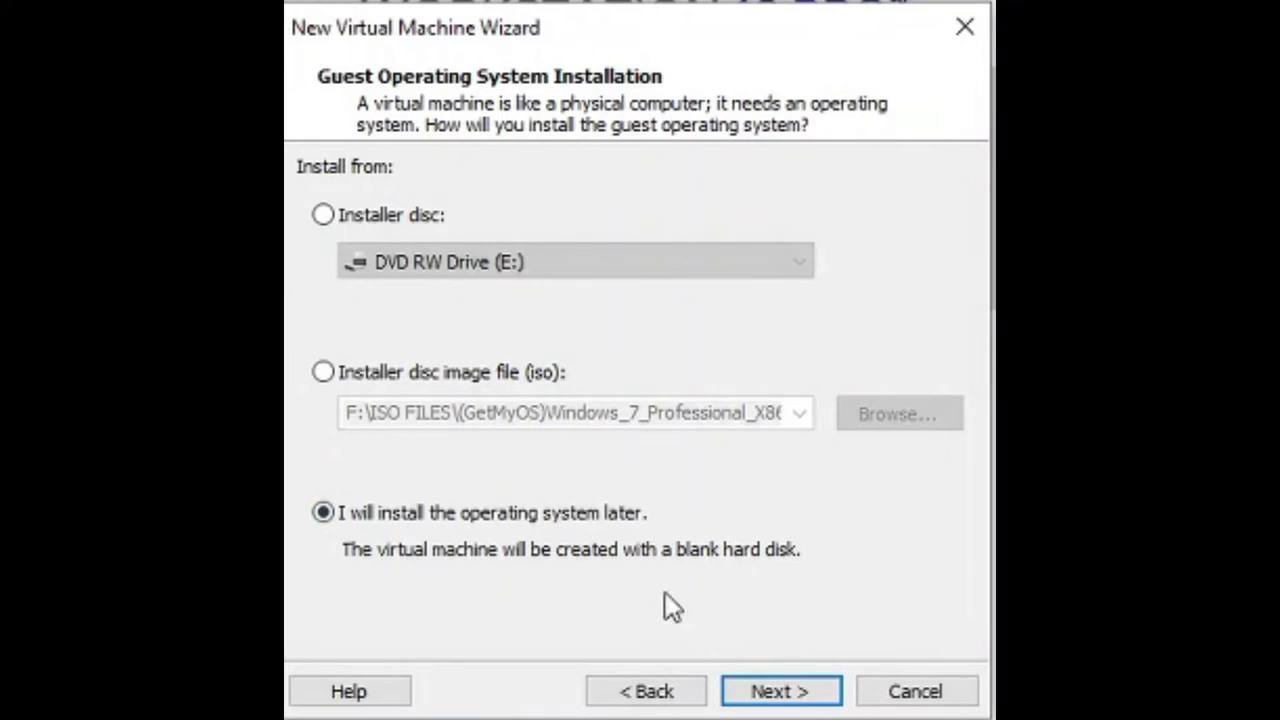
{"action": "left_click", "coordinate": [364, 372]}
{"action": "left_click", "coordinate": [411, 515]}
{"action": "left_click", "coordinate": [779, 695]}
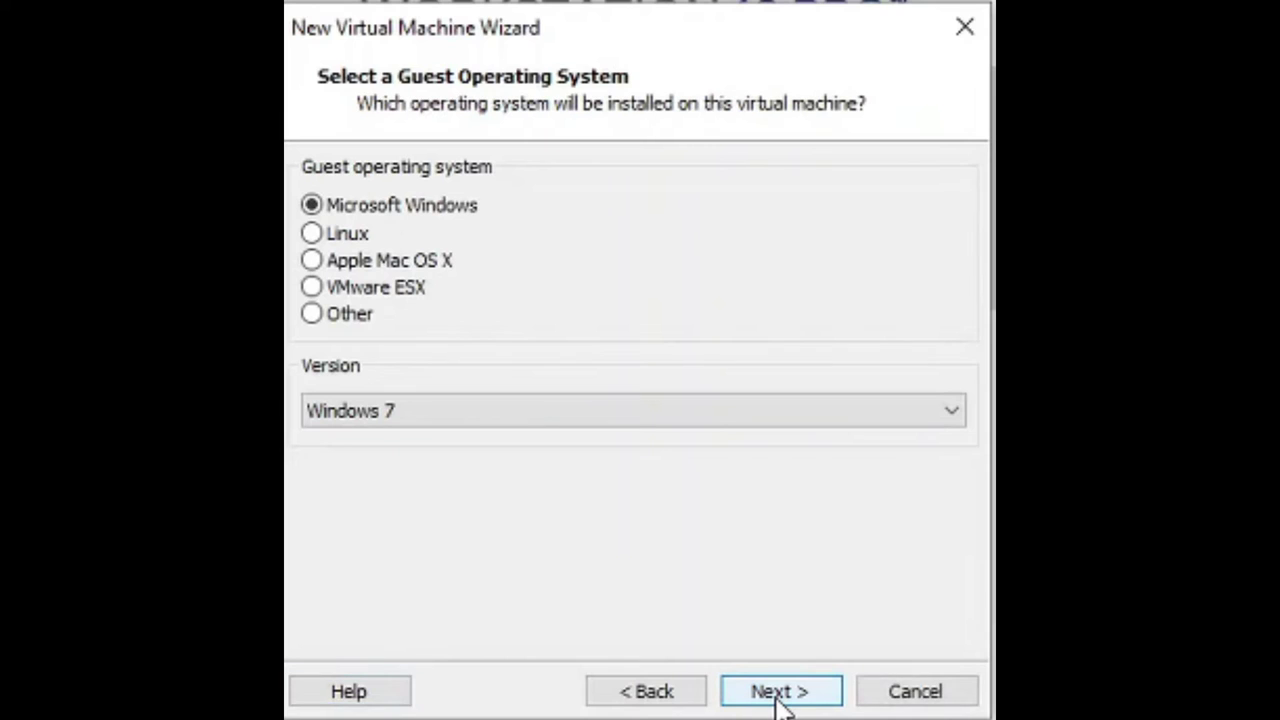
Set the guest OS to Microsoft Windows, version Windows 8.x
{"action": "left_click", "coordinate": [704, 410]}
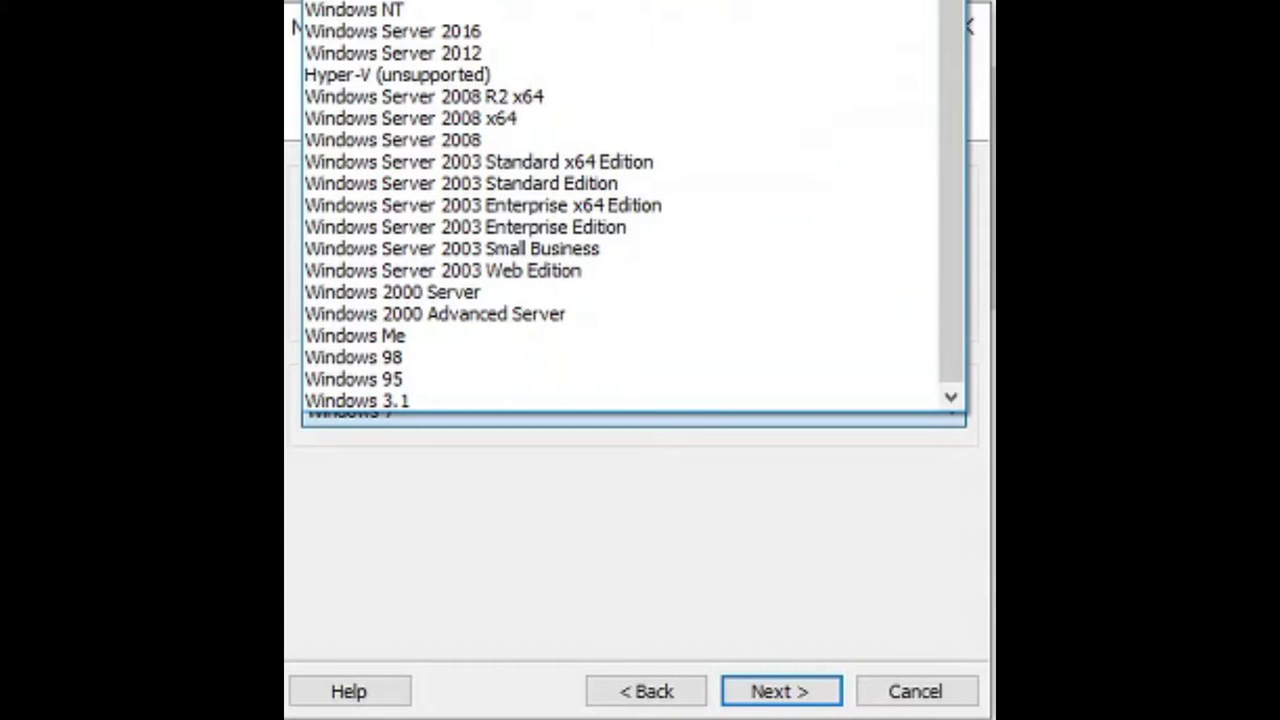
{"action": "key", "text": "Return"}
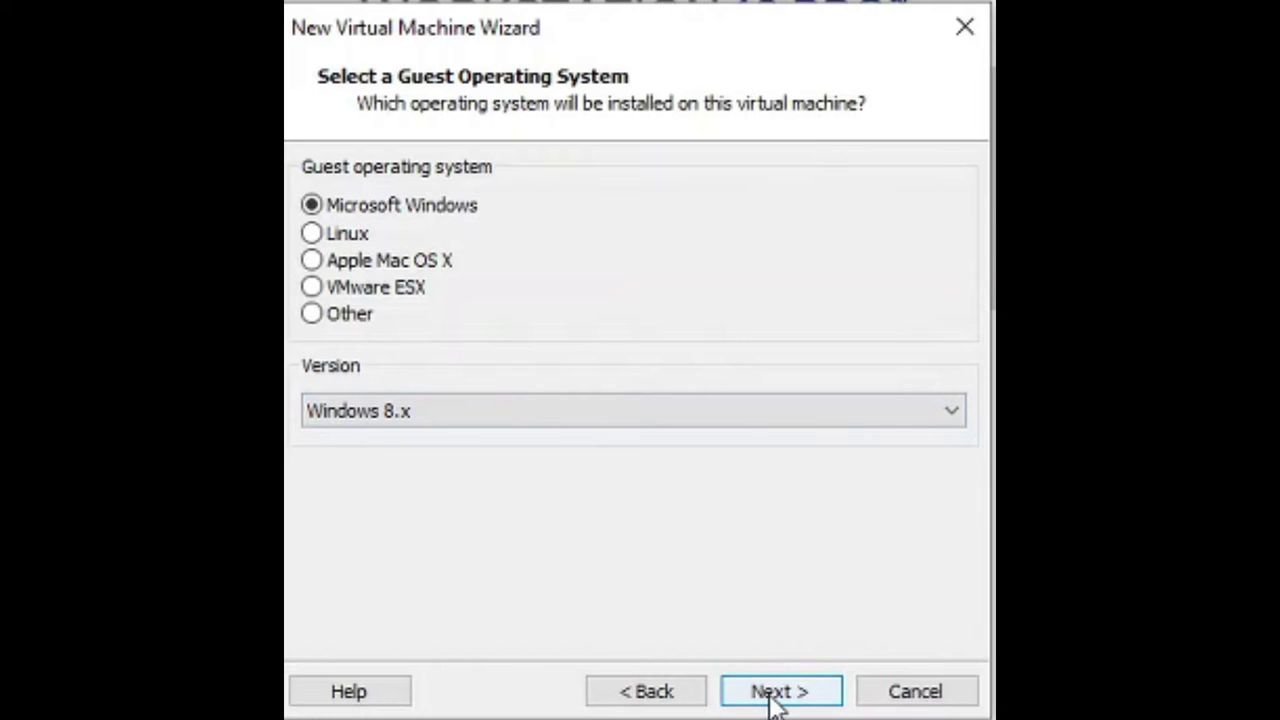
{"action": "left_click", "coordinate": [775, 695]}
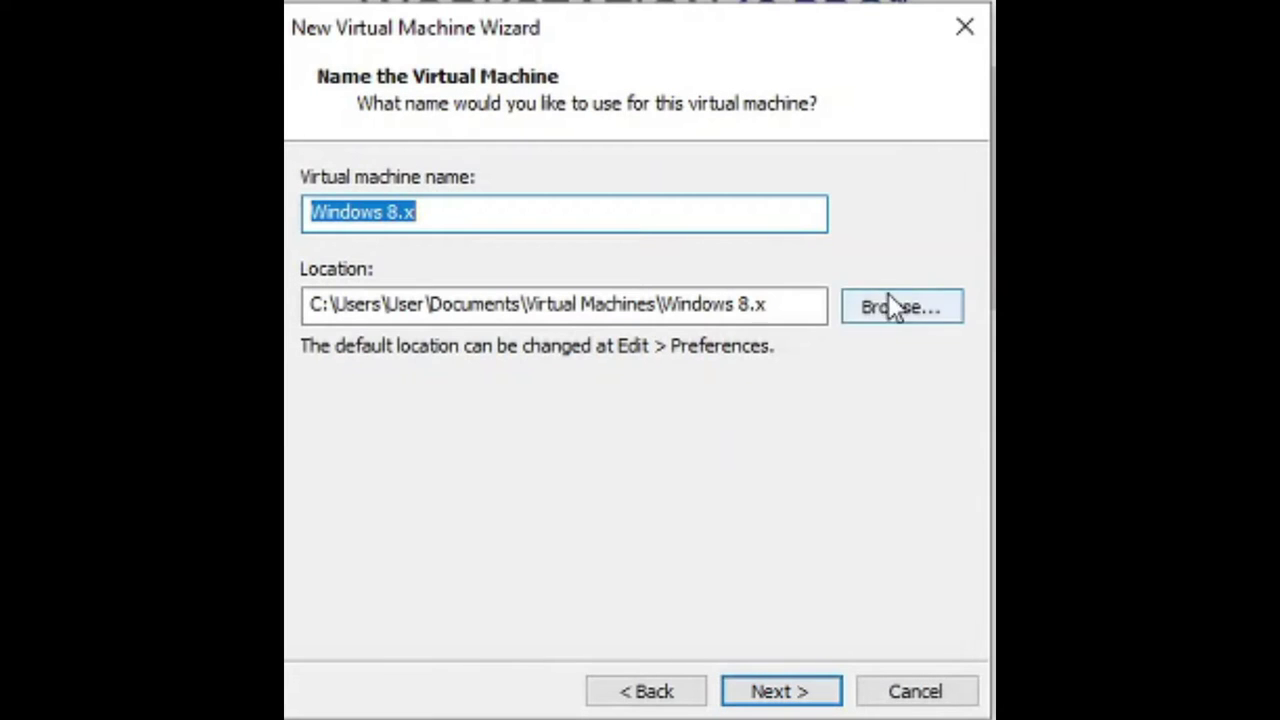
Set the VM location to the D:\windows 8 tutorial vm folder
{"action": "left_click", "coordinate": [890, 305]}
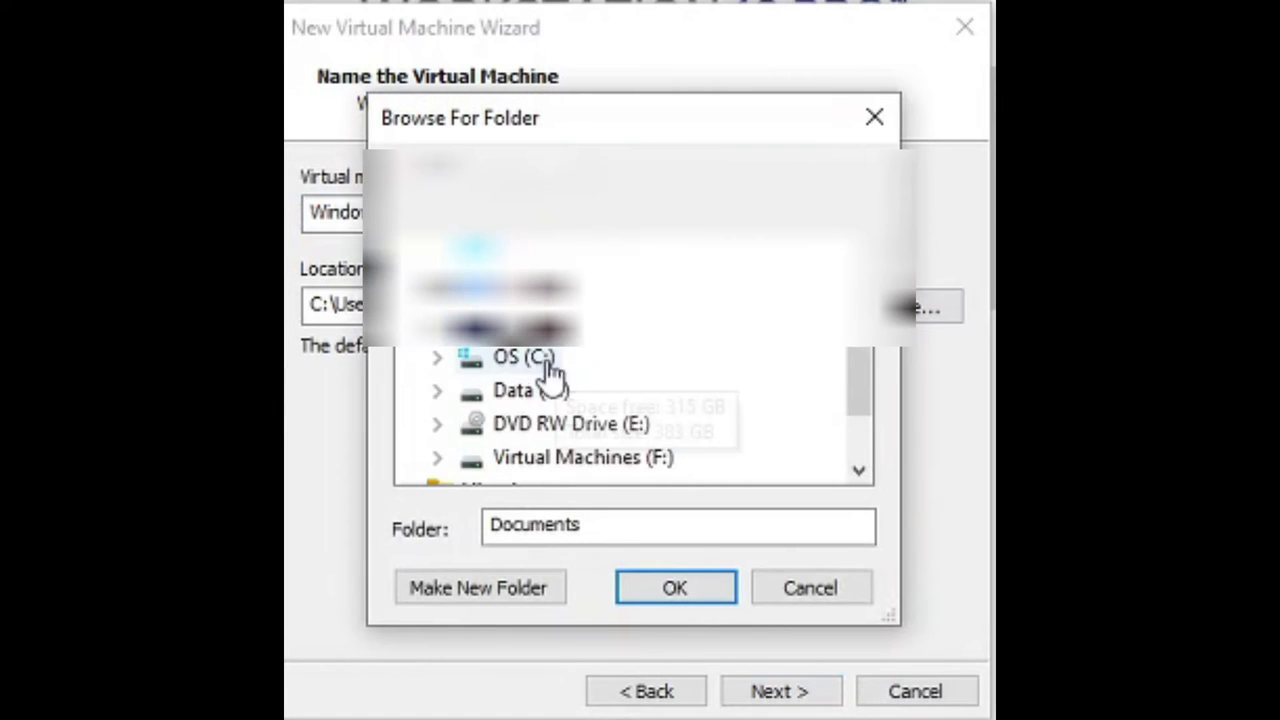
{"action": "left_click", "coordinate": [432, 390]}
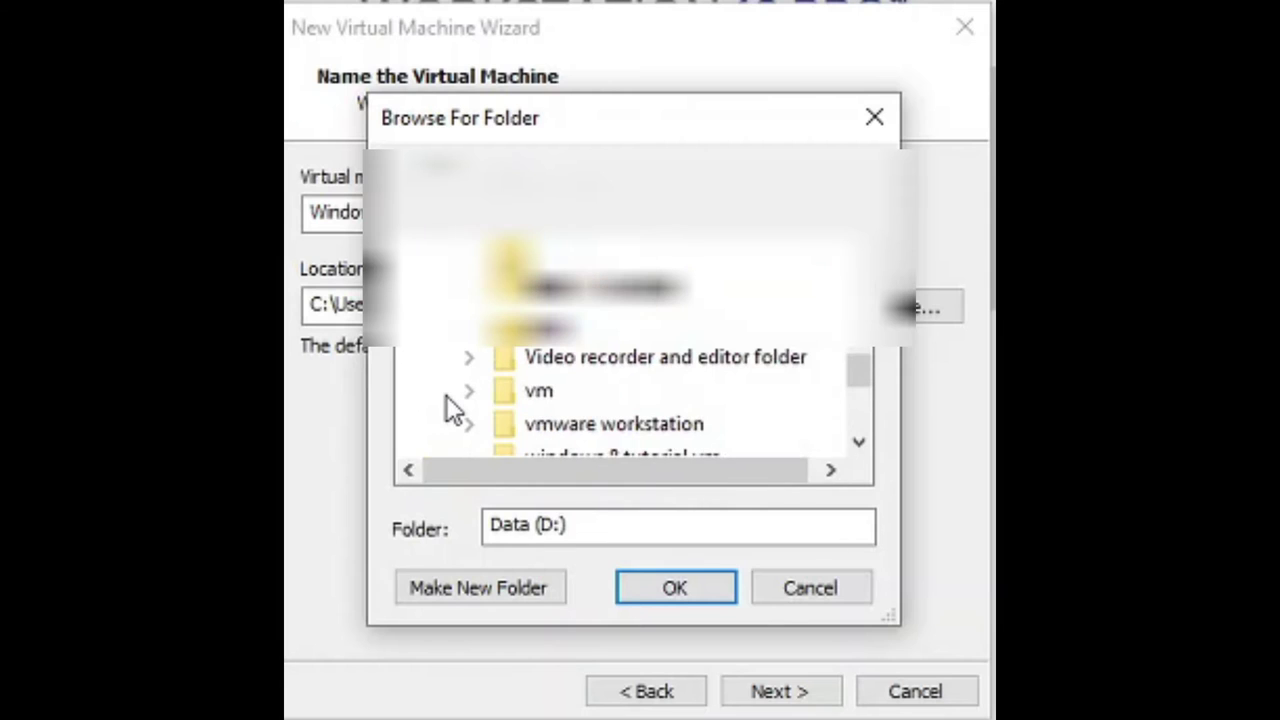
{"action": "scroll", "coordinate": [460, 400], "scroll_direction": "down", "scroll_amount": 1}
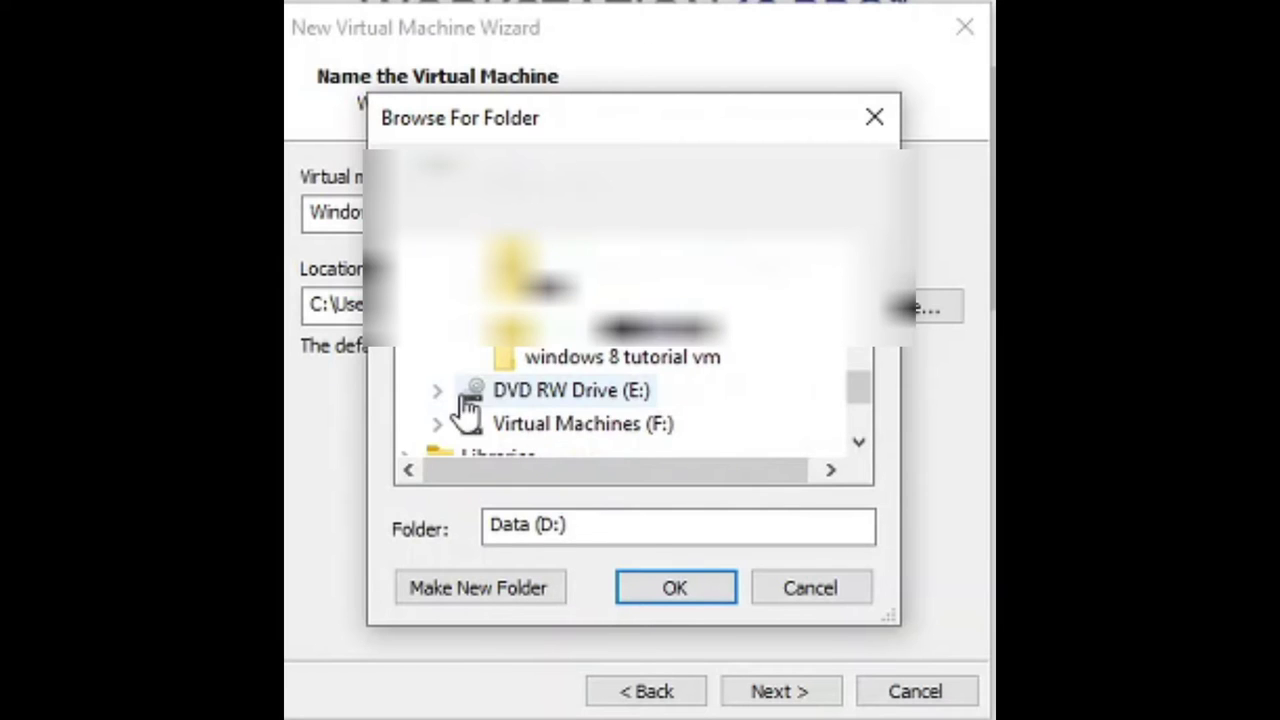
{"action": "left_click", "coordinate": [612, 360]}
{"action": "left_click", "coordinate": [660, 582]}
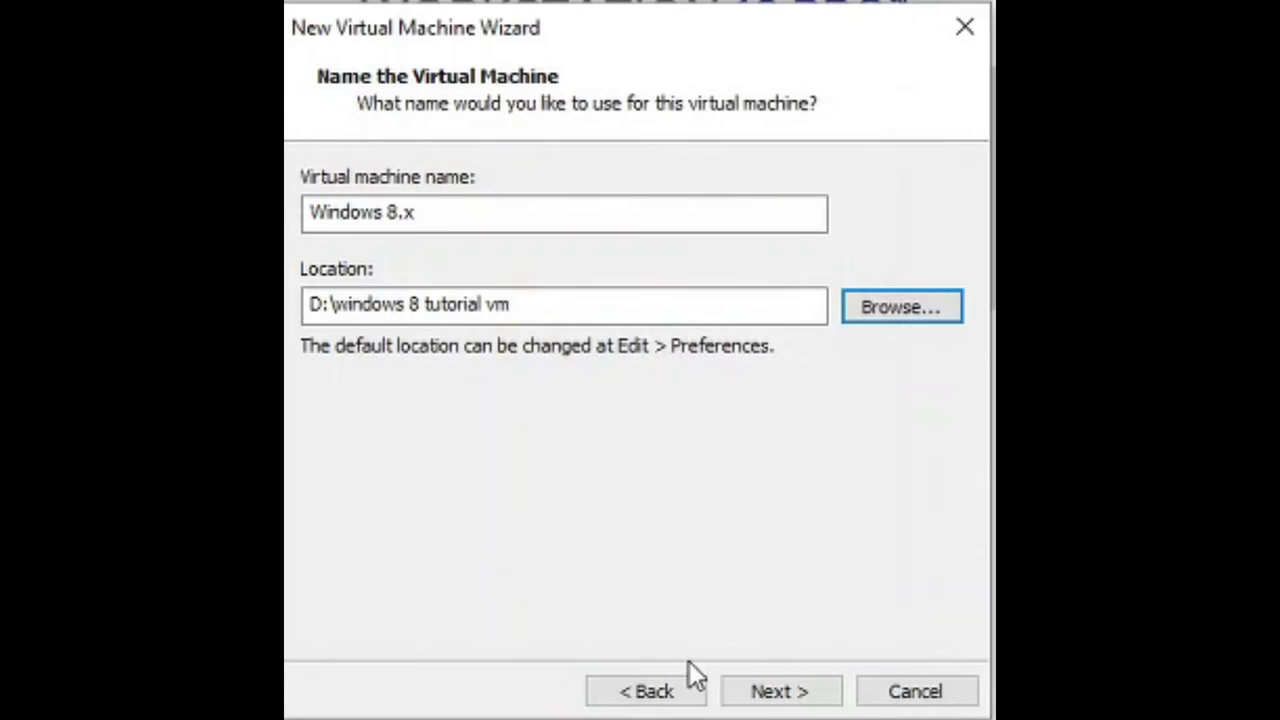
{"action": "left_click", "coordinate": [748, 693]}
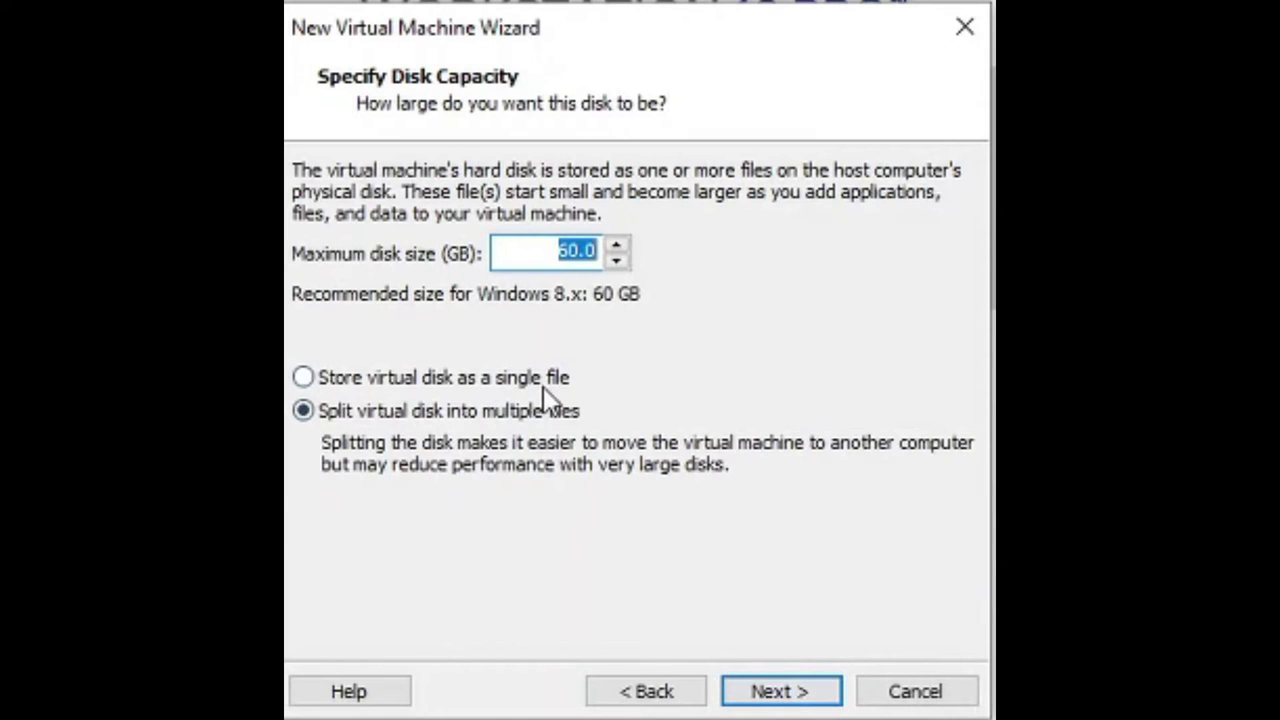
Give the VM a 70.3 GB virtual disk stored as a single file and finish
{"action": "left_click", "coordinate": [541, 385]}
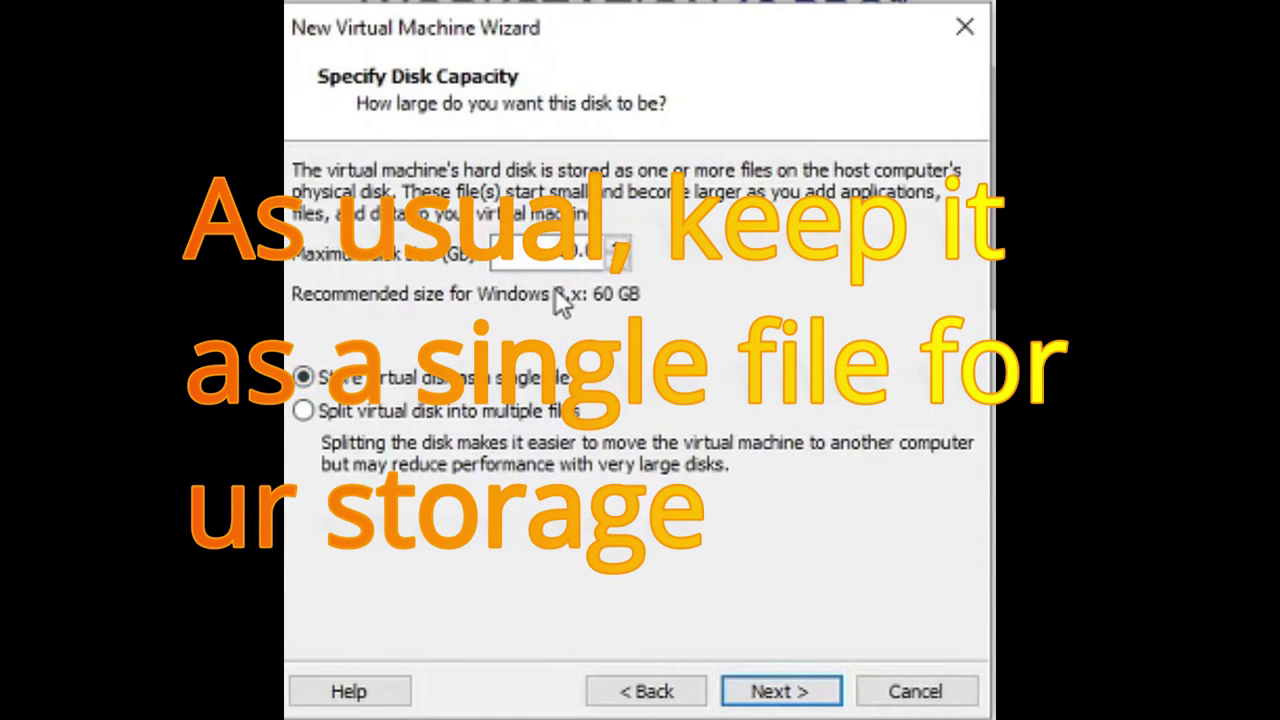
{"action": "double_click", "coordinate": [570, 253]}
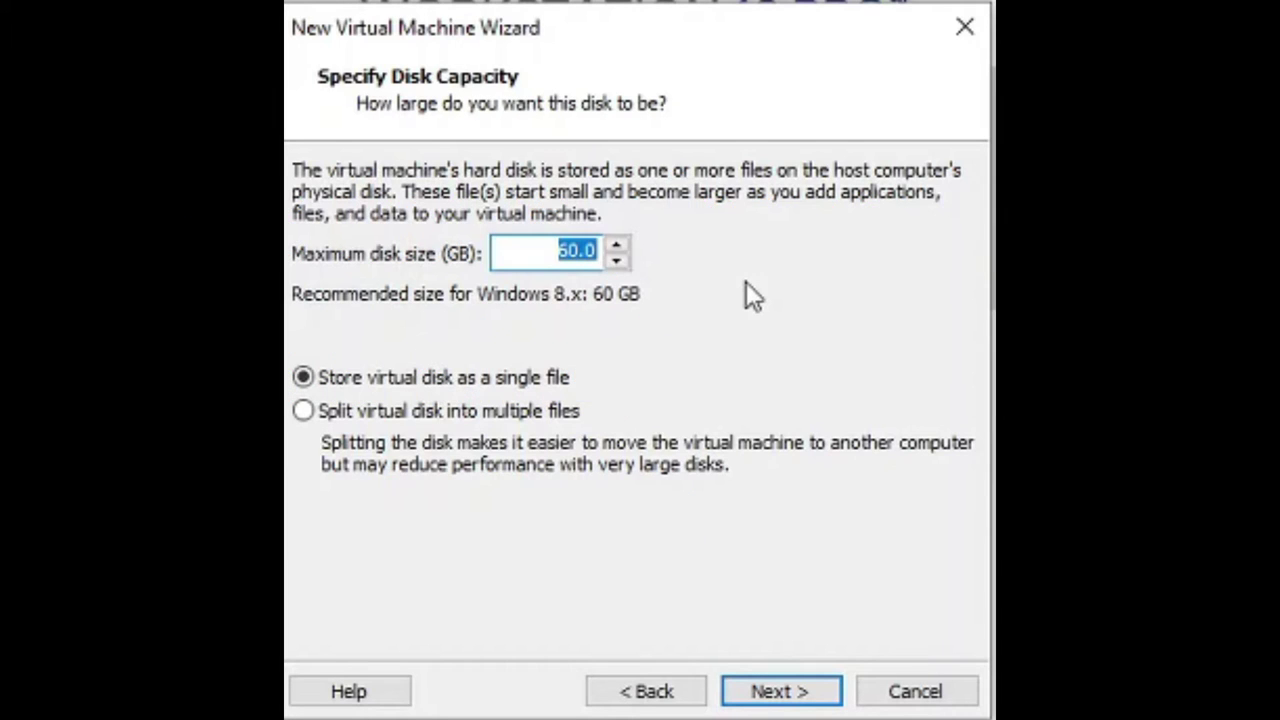
{"action": "type", "text": "70.3"}
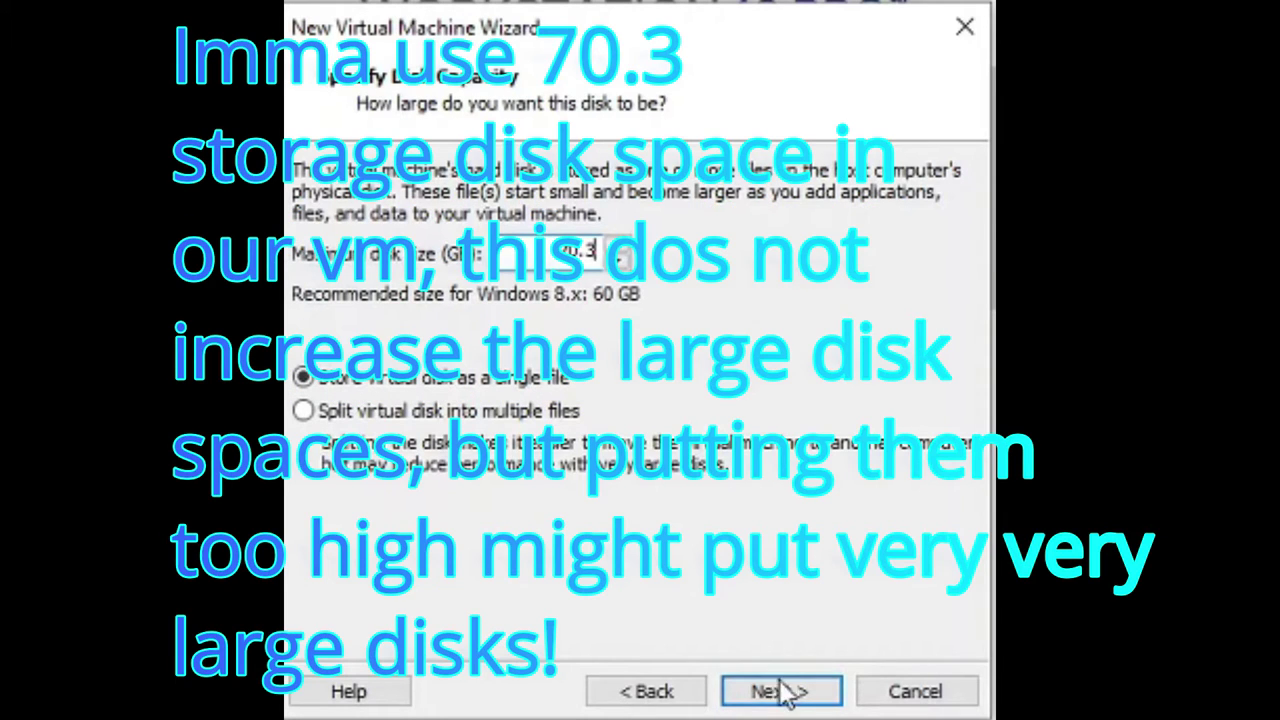
{"action": "left_click", "coordinate": [780, 691]}
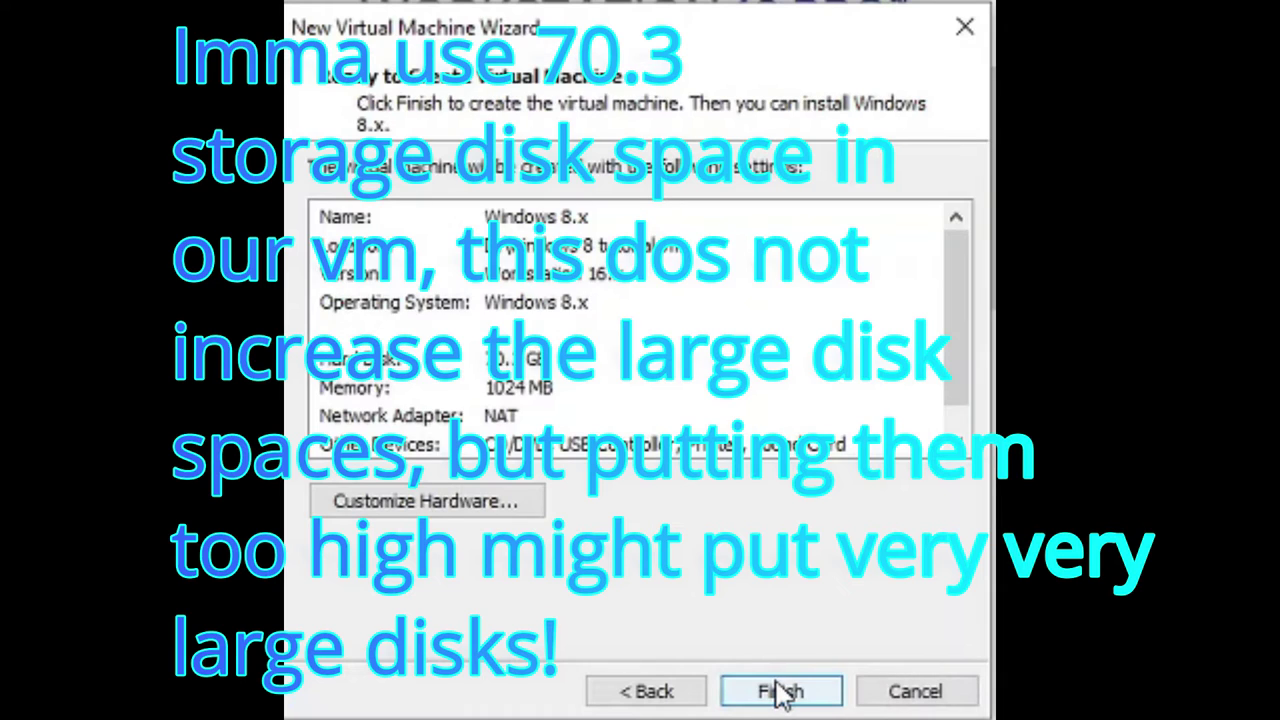
{"action": "left_click", "coordinate": [780, 691]}
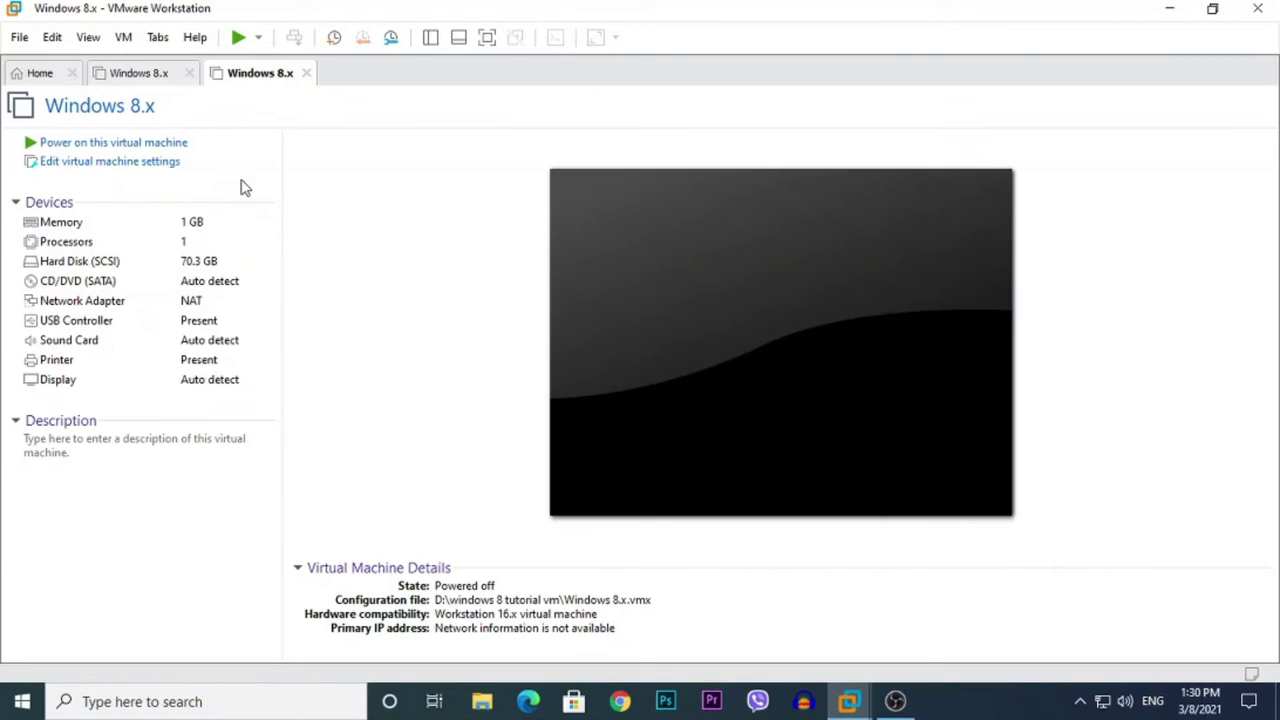
In the VM settings, switch the CD/DVD (SATA) drive to use an ISO image file
{"action": "left_click", "coordinate": [125, 166]}
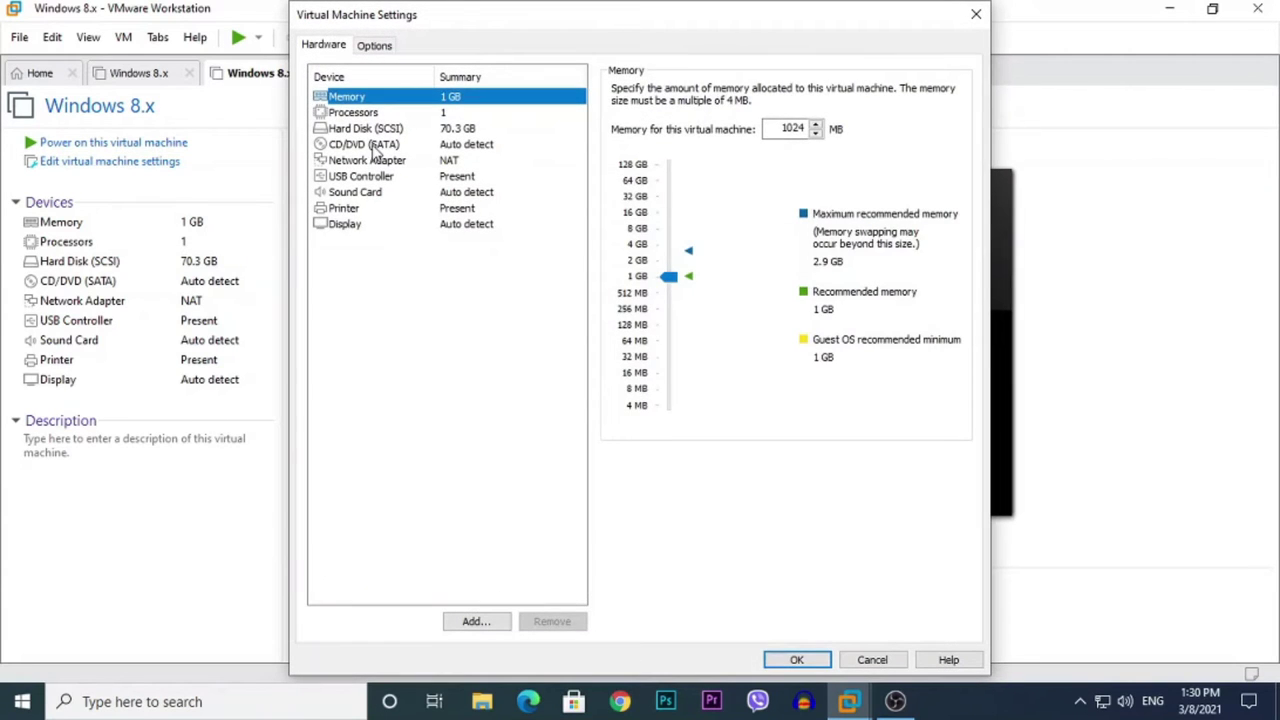
{"action": "left_click", "coordinate": [375, 146]}
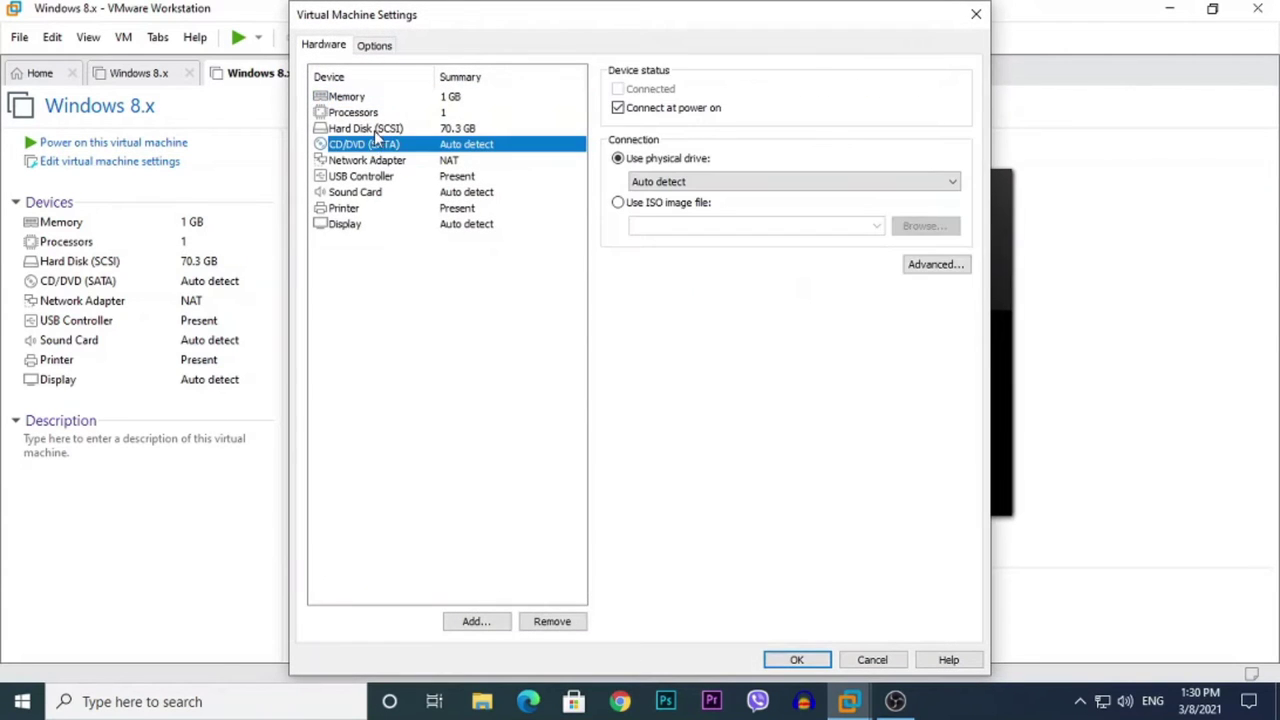
{"action": "left_click", "coordinate": [378, 131]}
{"action": "left_click", "coordinate": [378, 146]}
{"action": "left_click", "coordinate": [647, 203]}
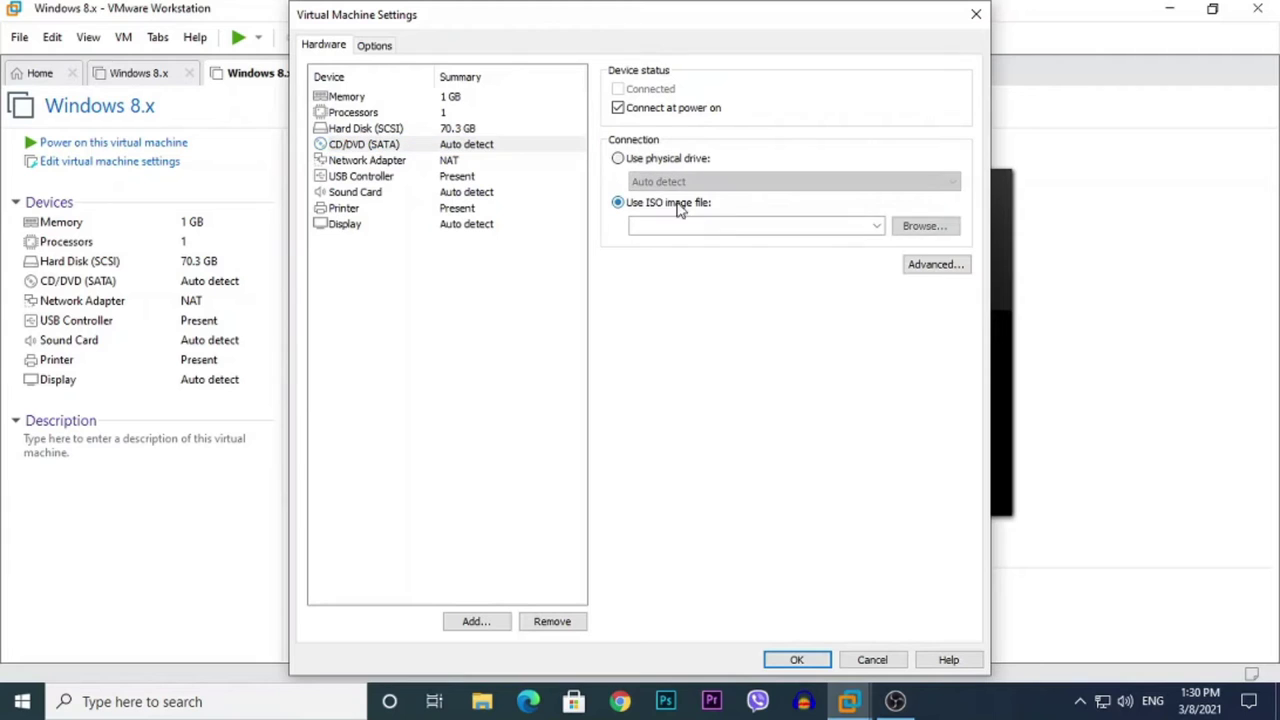
Select the Windows 8 Pro ISO from F:\ISO FILES and save the settings
{"action": "left_click", "coordinate": [915, 232]}
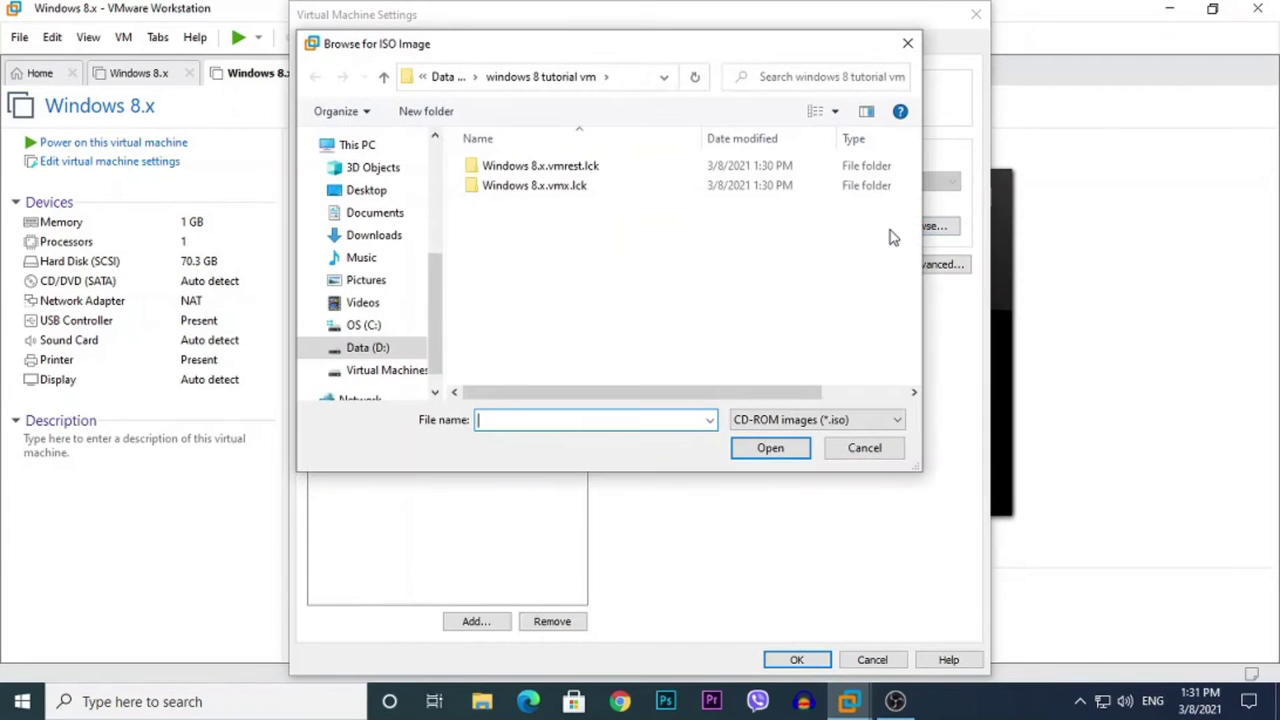
{"action": "left_click", "coordinate": [365, 350]}
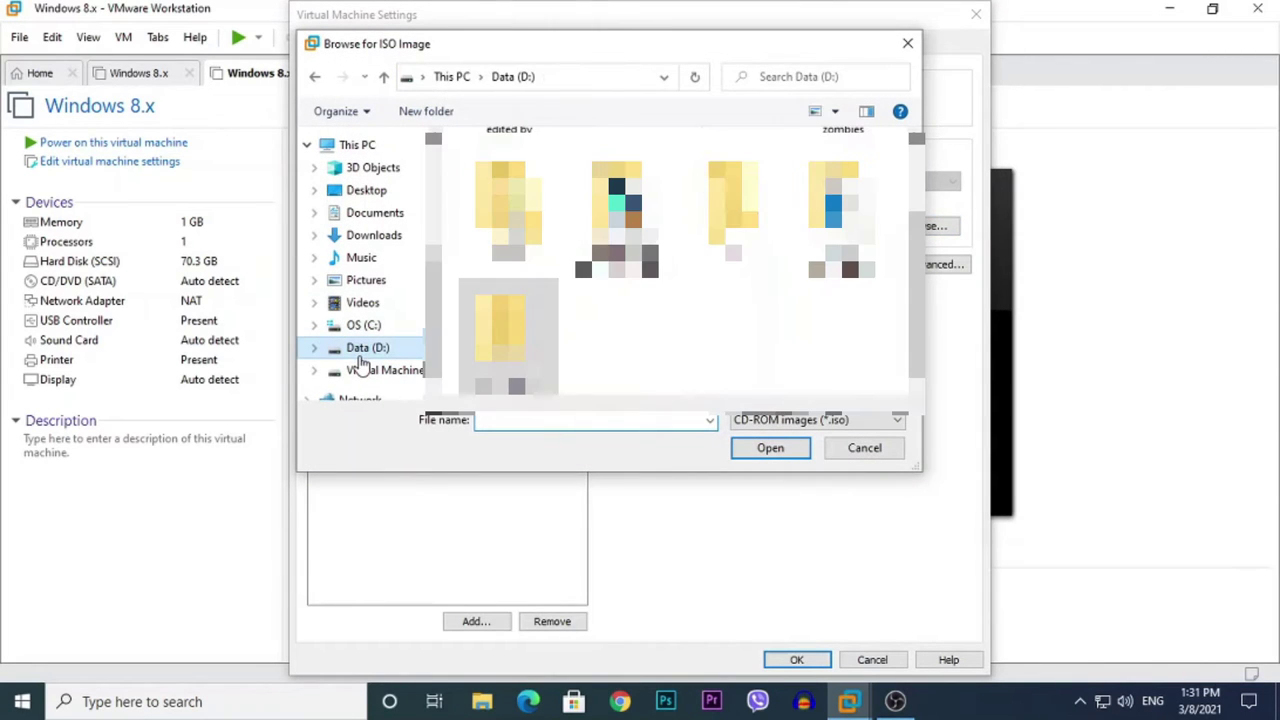
{"action": "left_click", "coordinate": [372, 375]}
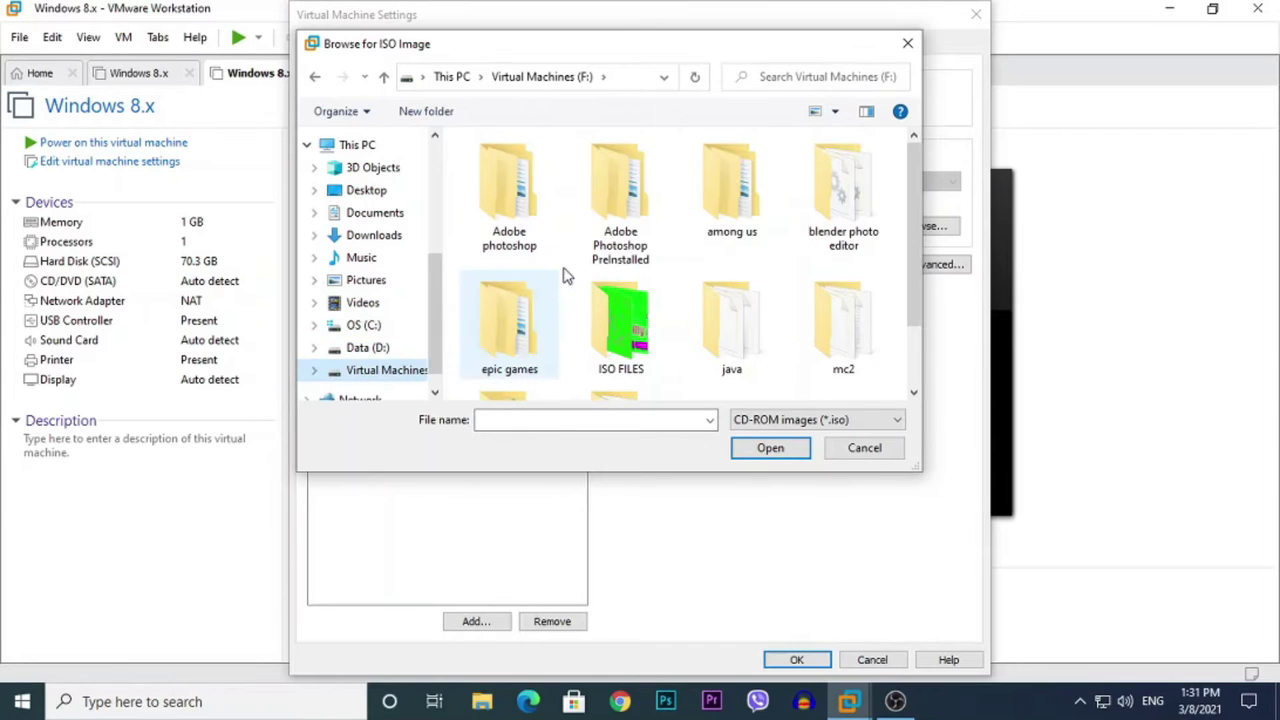
{"action": "scroll", "coordinate": [700, 240], "scroll_direction": "down", "scroll_amount": 1}
{"action": "double_click", "coordinate": [652, 268]}
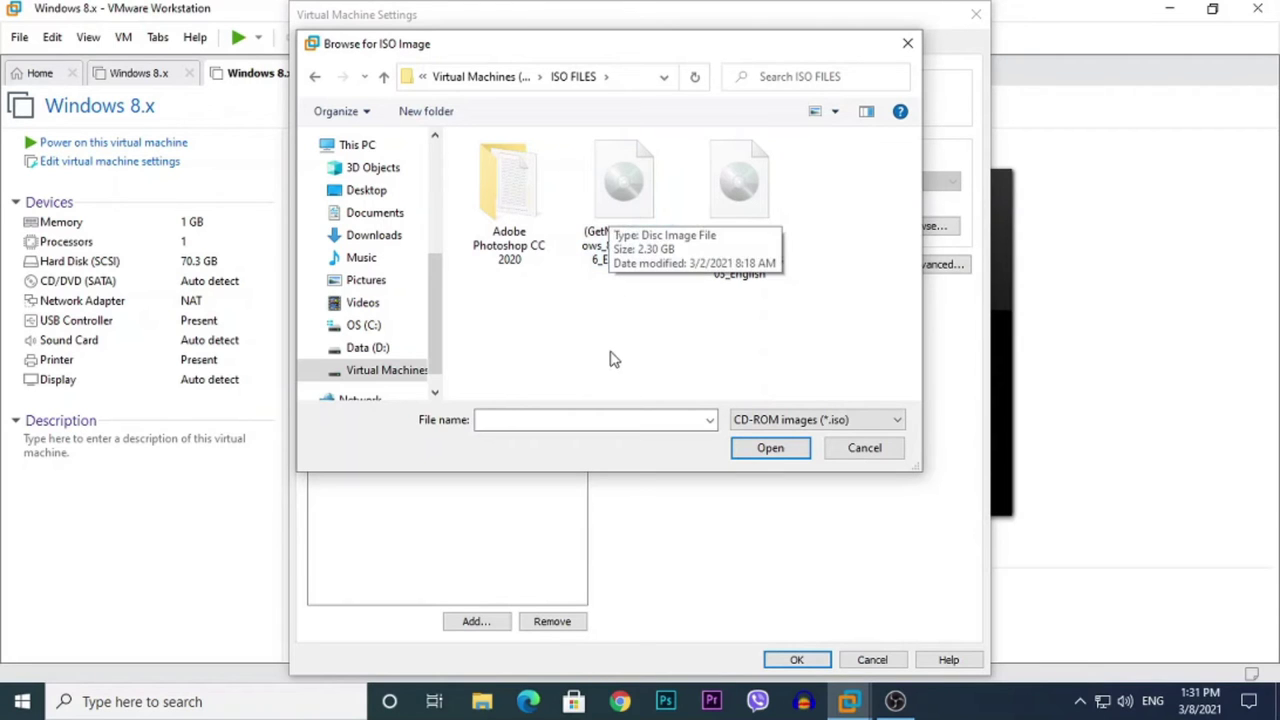
{"action": "double_click", "coordinate": [601, 213]}
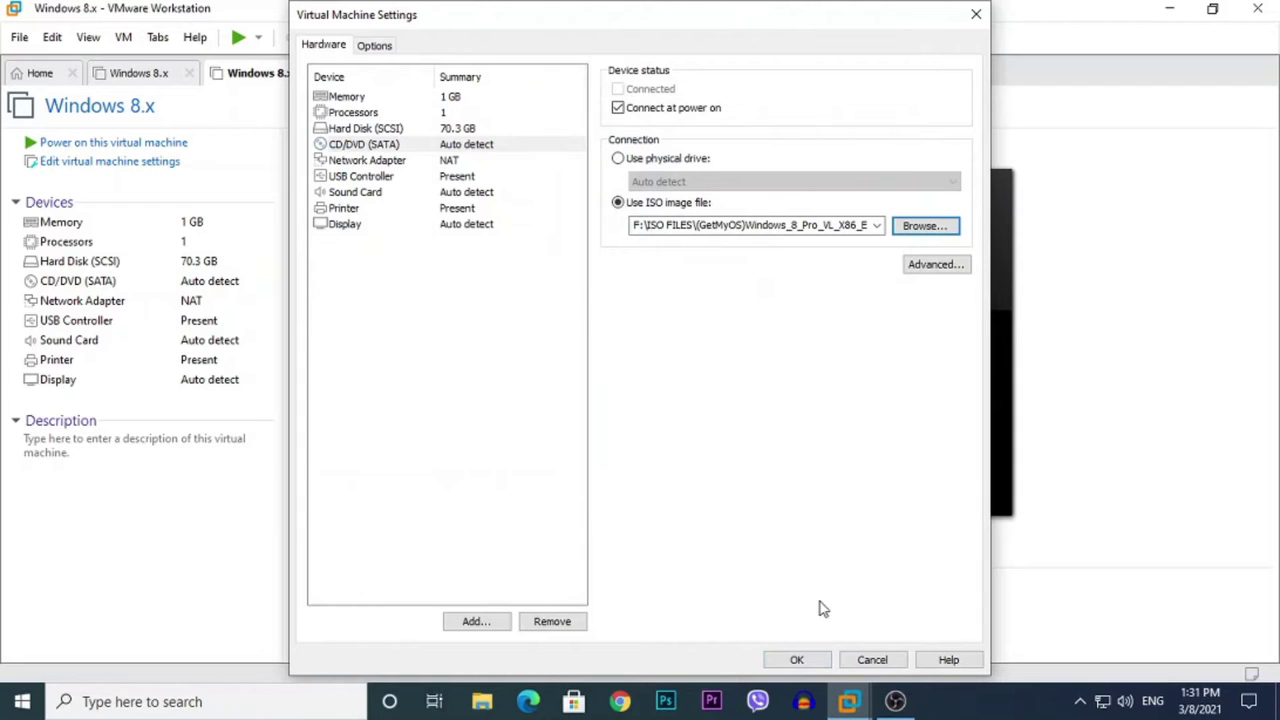
{"action": "left_click", "coordinate": [797, 660]}
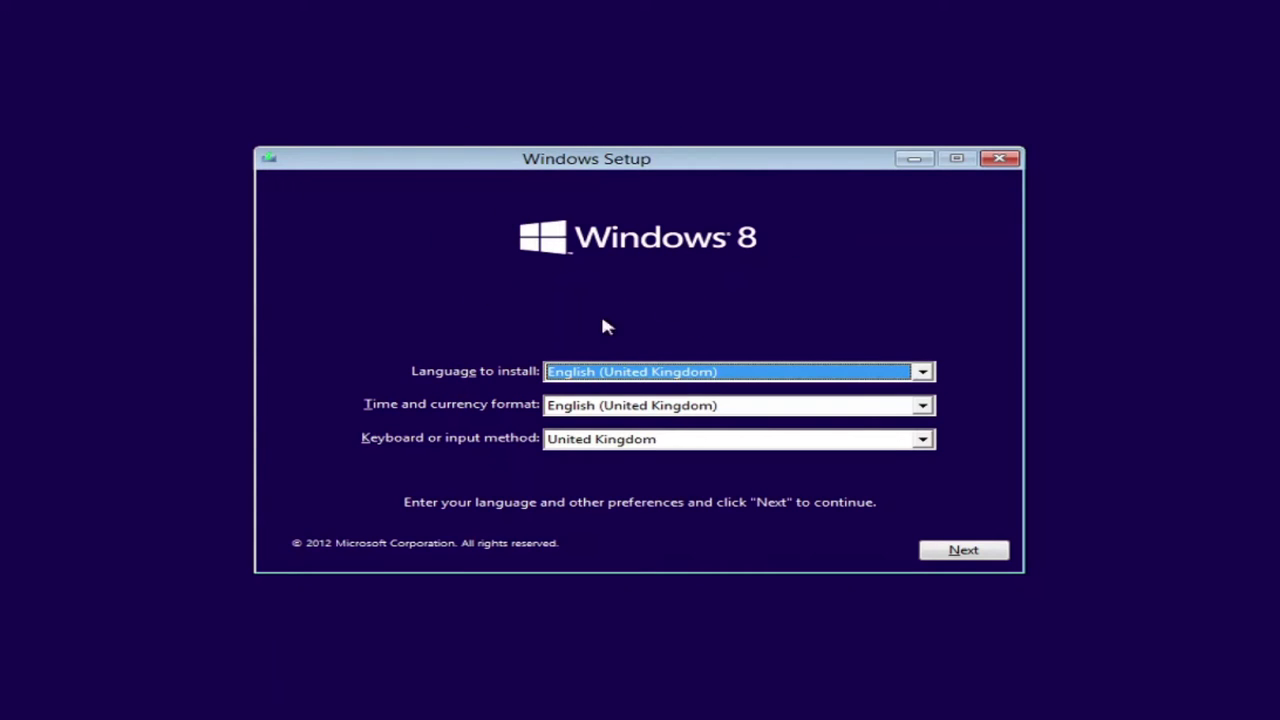
Keep the English (United Kingdom) language settings, start Install now, and accept the licence terms
{"action": "left_click", "coordinate": [965, 555]}
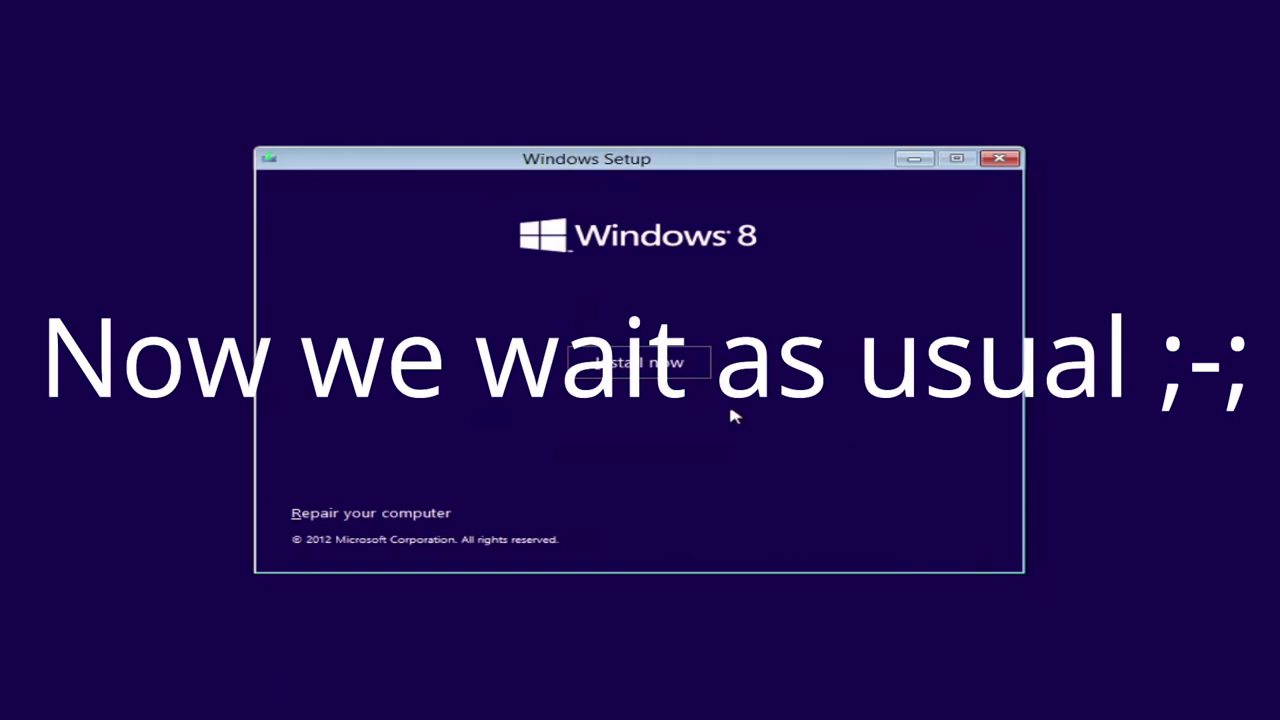
{"action": "left_click", "coordinate": [655, 366]}
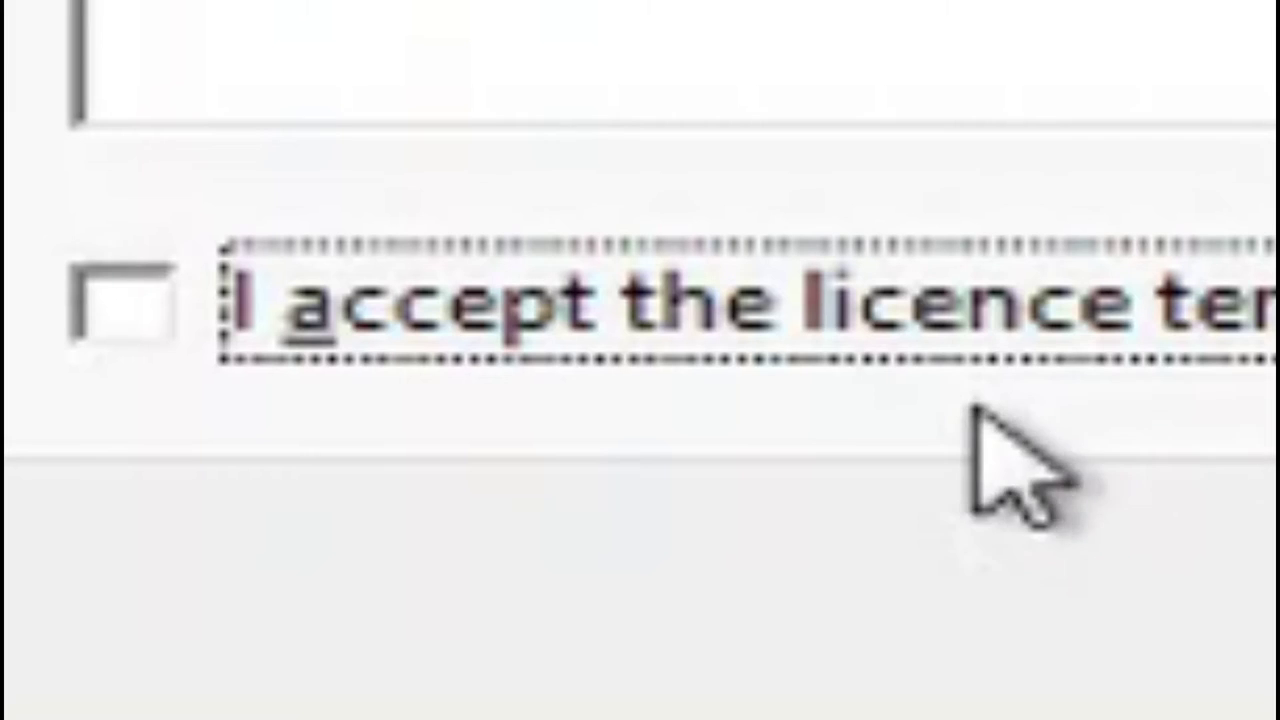
{"action": "left_click", "coordinate": [422, 480]}
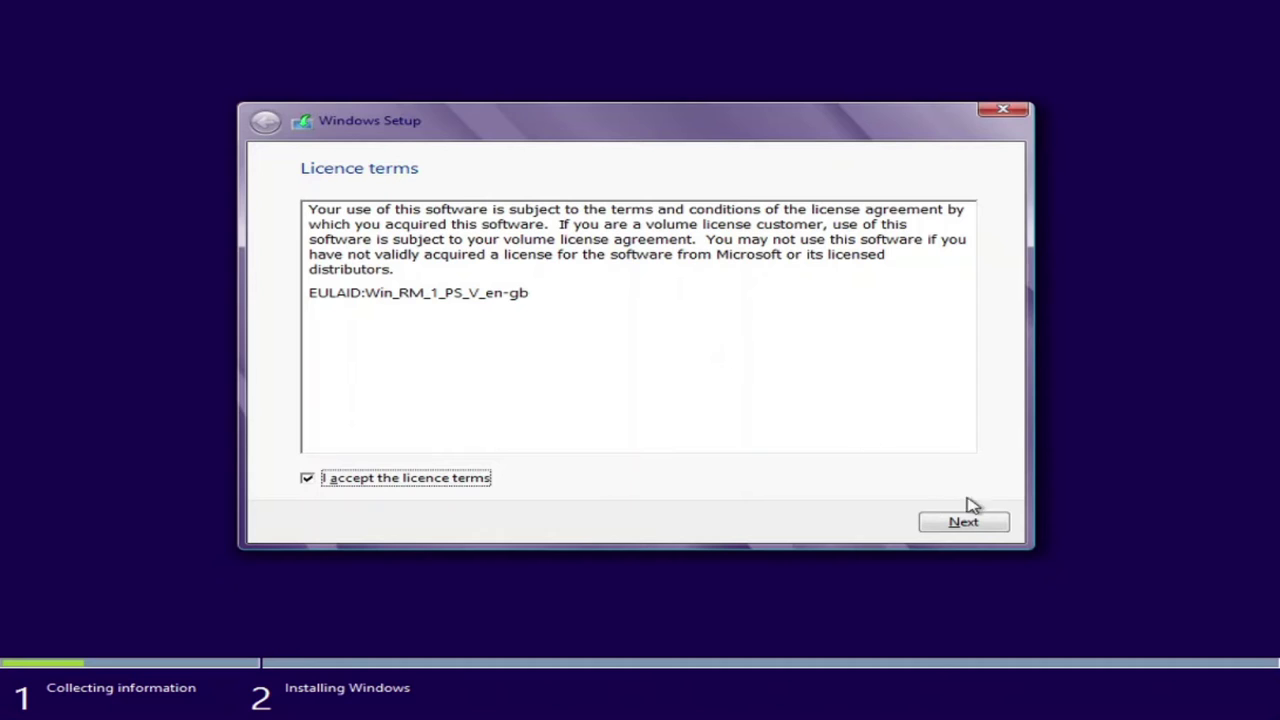
Choose a Custom Windows-only install onto the 70.3 GB Drive 0 unallocated space
{"action": "left_click", "coordinate": [975, 535]}
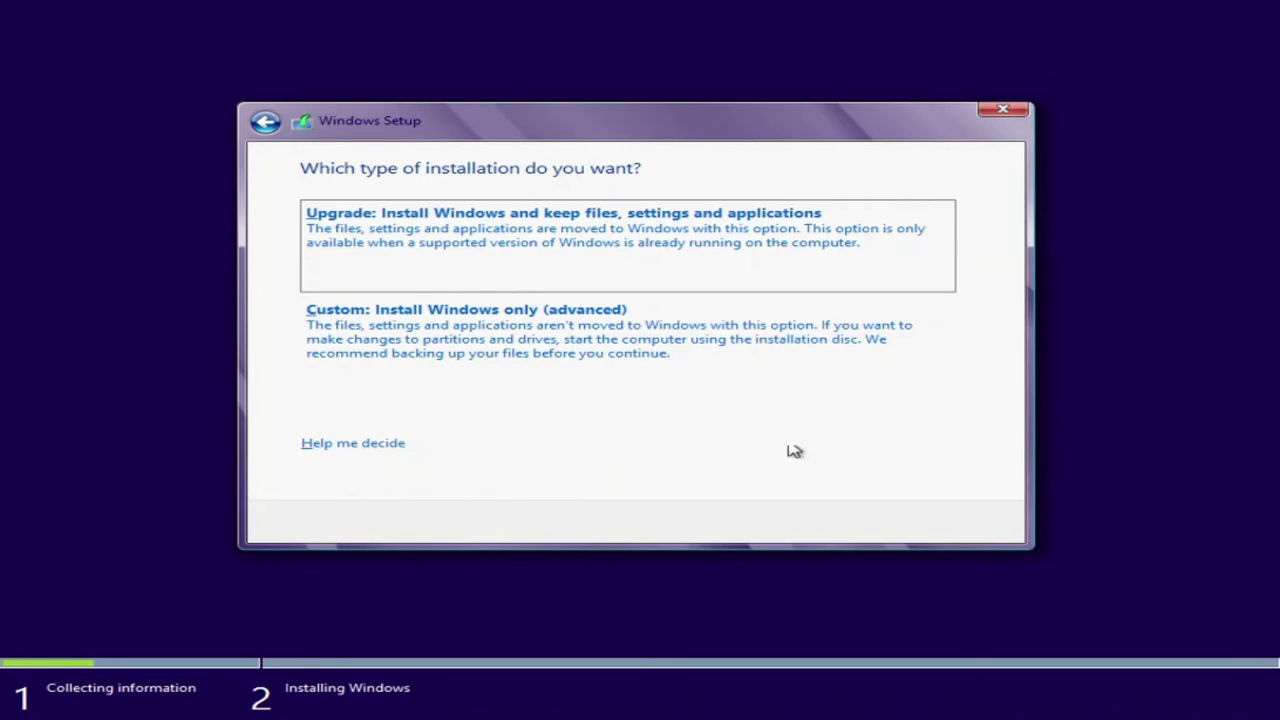
{"action": "left_click", "coordinate": [690, 365]}
{"action": "left_click", "coordinate": [960, 527]}
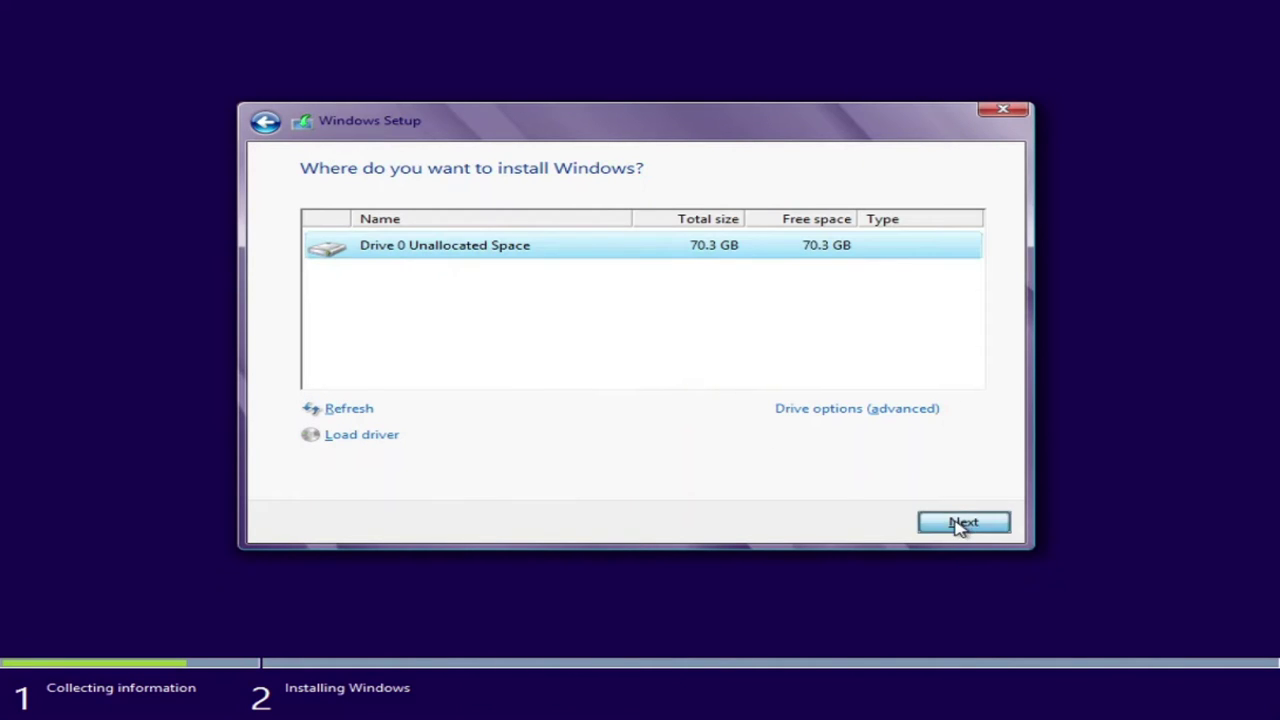
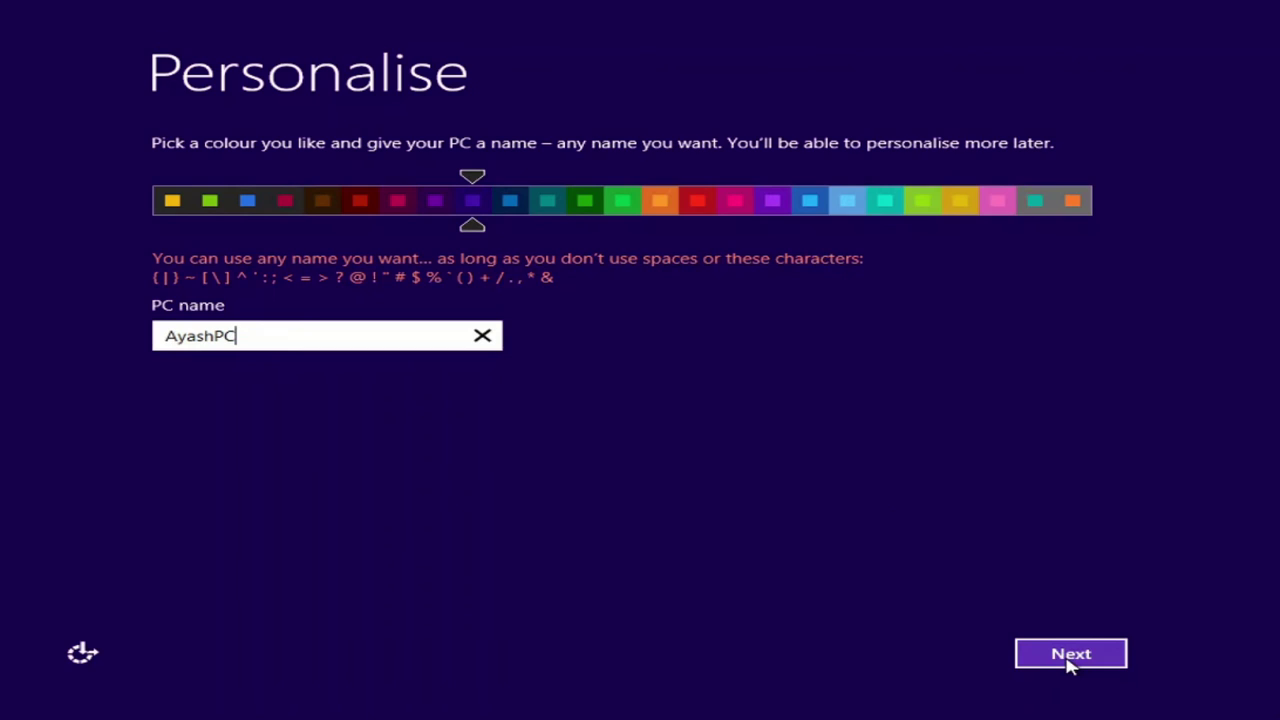
Confirm the PC name, accept express settings, and choose a local account over a Microsoft account
{"action": "left_click", "coordinate": [1070, 660]}
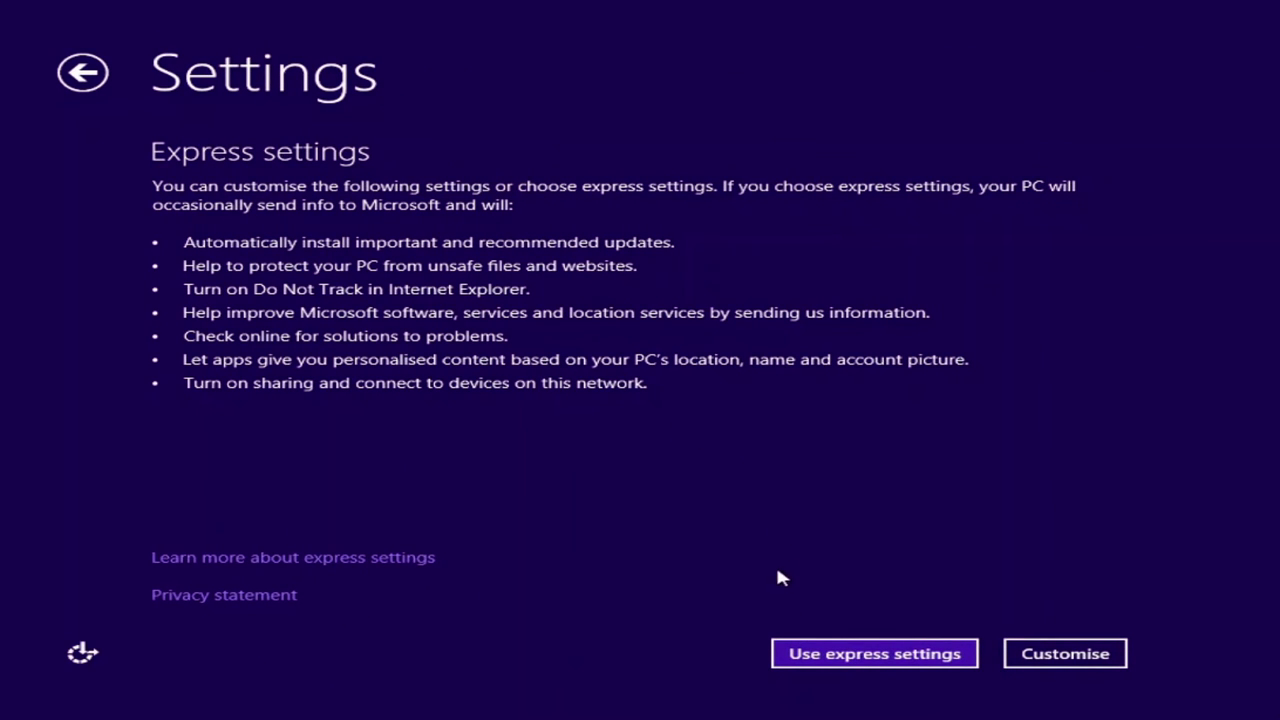
{"action": "left_click", "coordinate": [924, 653]}
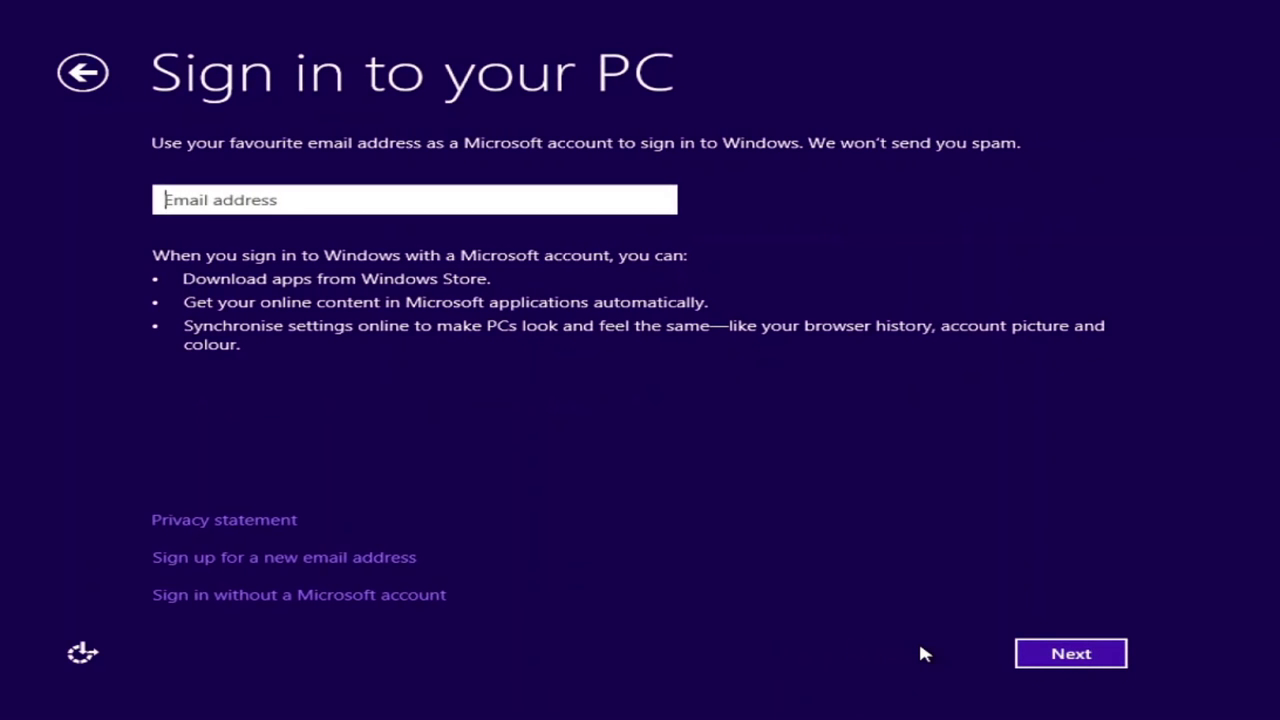
{"action": "left_click", "coordinate": [349, 594]}
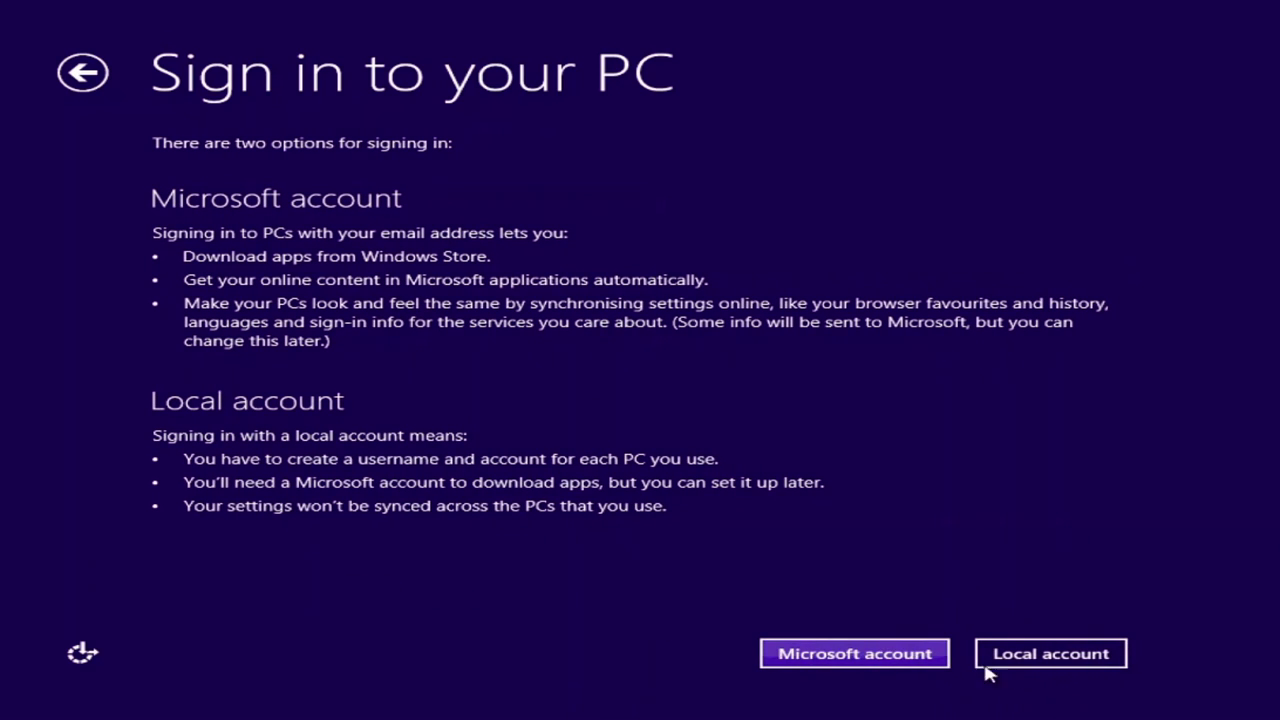
{"action": "left_click", "coordinate": [988, 664]}
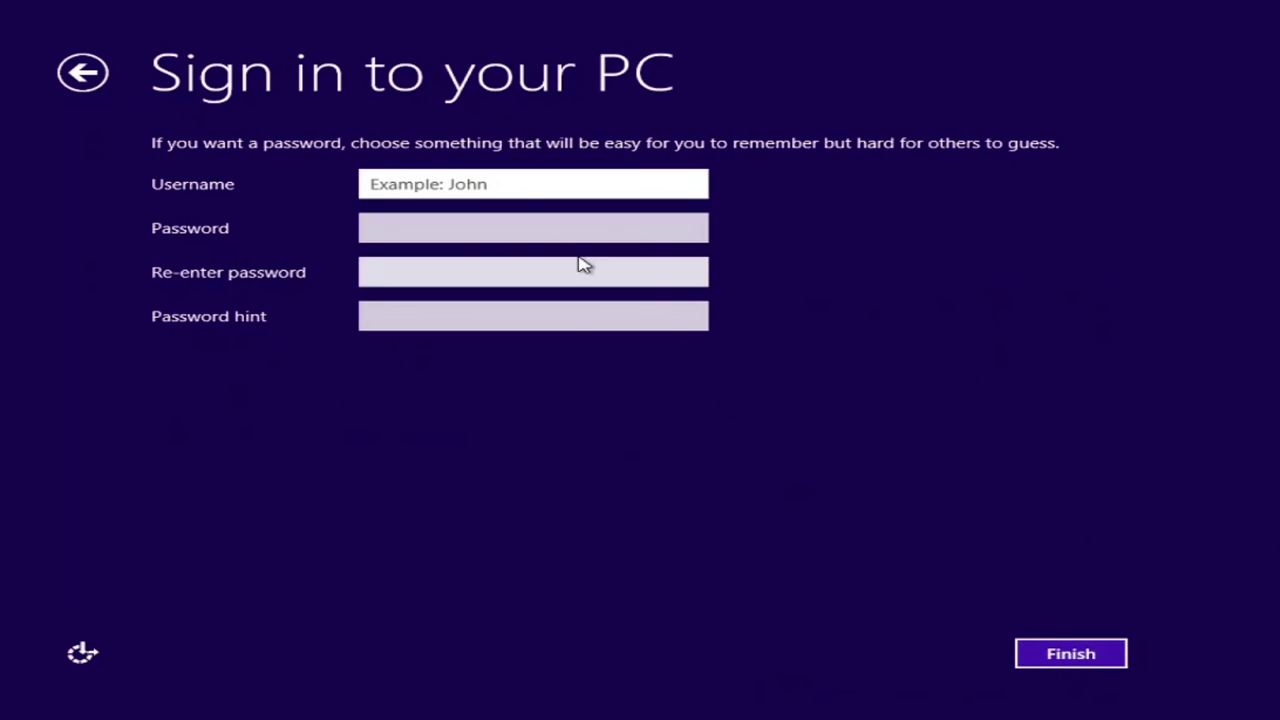
Enter the local account's username, correcting mistyped letters along the way
{"action": "type", "text": "AY"}
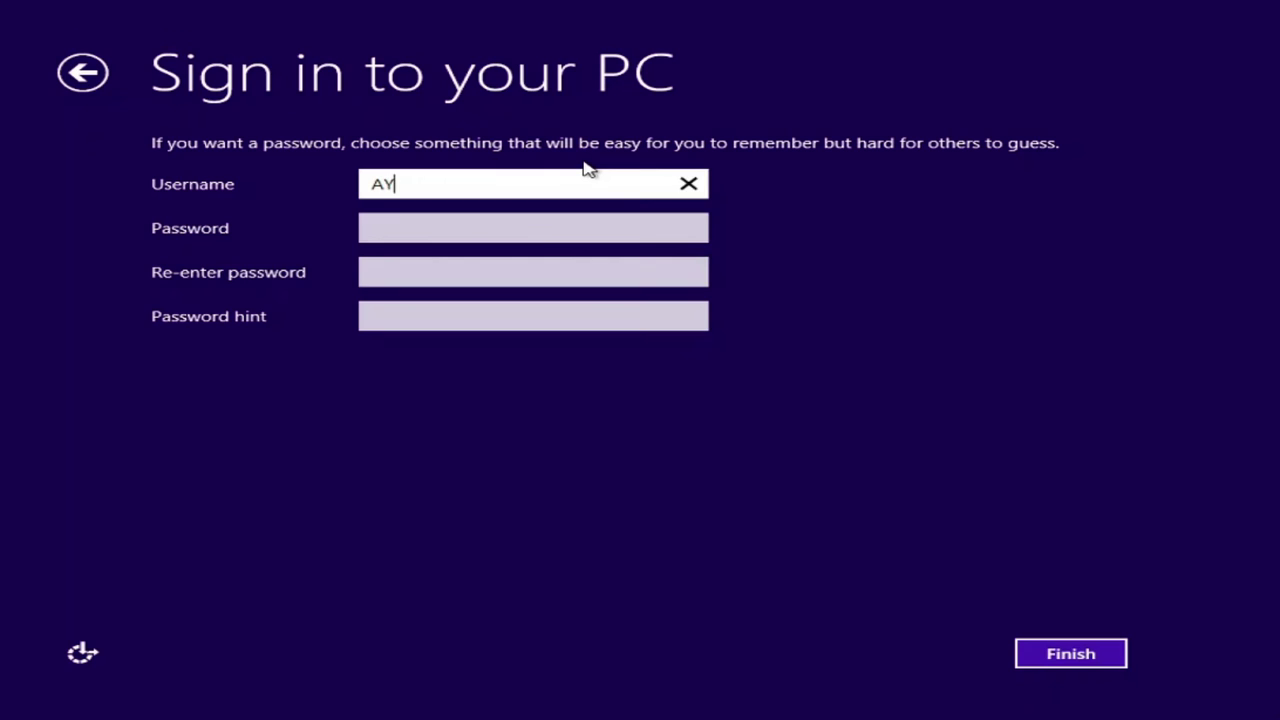
{"action": "type", "text": "A"}
{"action": "key", "text": "BackSpace"}
{"action": "key", "text": "BackSpace"}
{"action": "type", "text": "yah"}
{"action": "key", "text": "BackSpace"}
{"action": "type", "text": "sh"}
Enter and confirm the password, add a hint, and submit; setup rejects the username as matching the PC name
{"action": "left_click", "coordinate": [550, 230]}
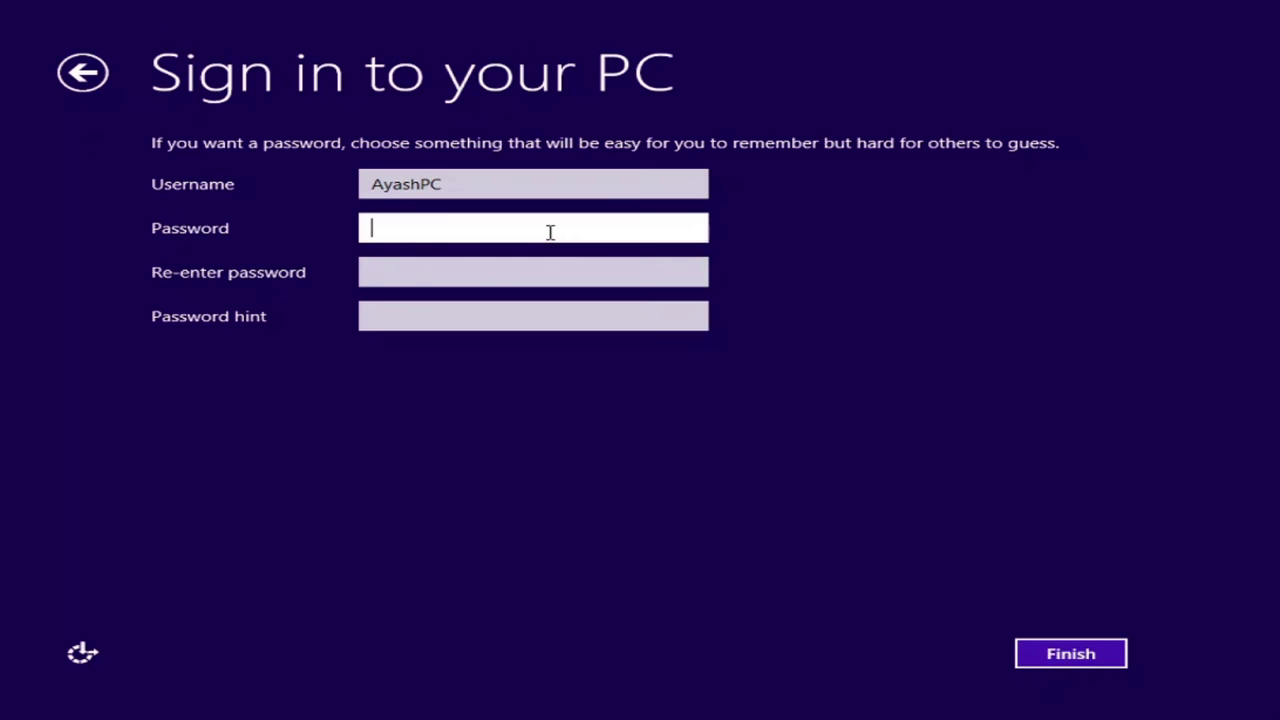
{"action": "left_click", "coordinate": [570, 281]}
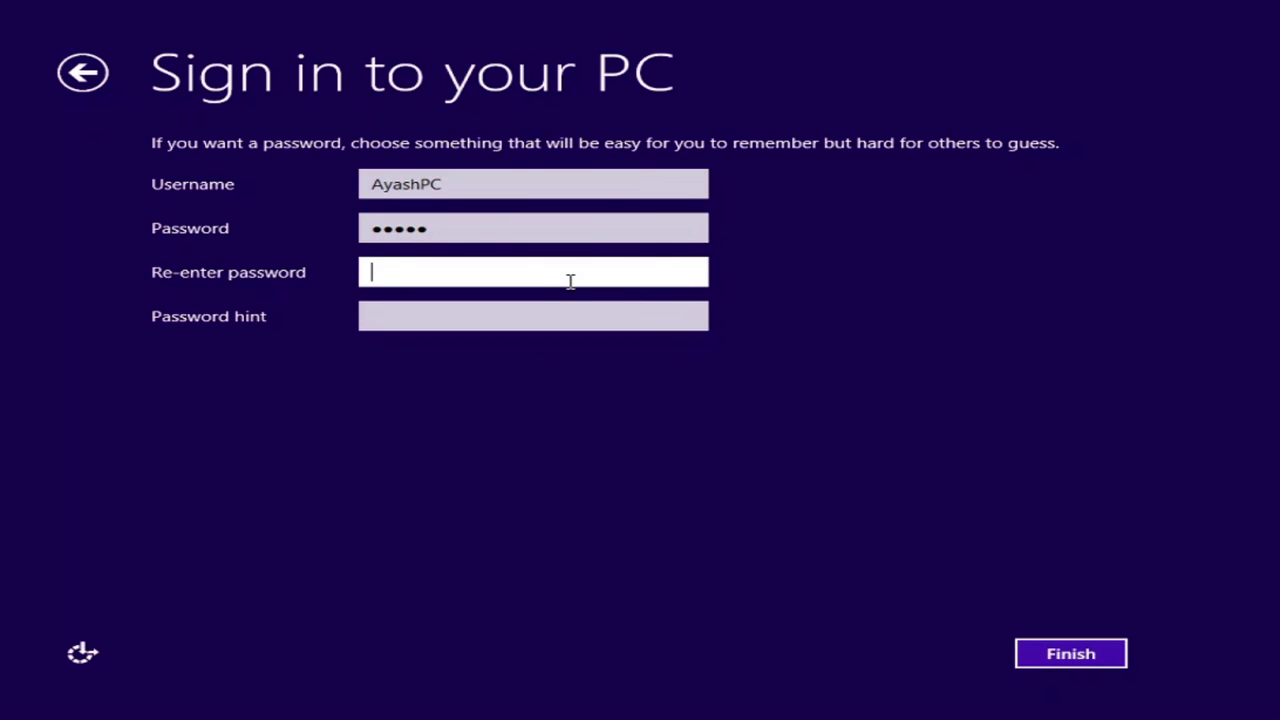
{"action": "left_click", "coordinate": [594, 318]}
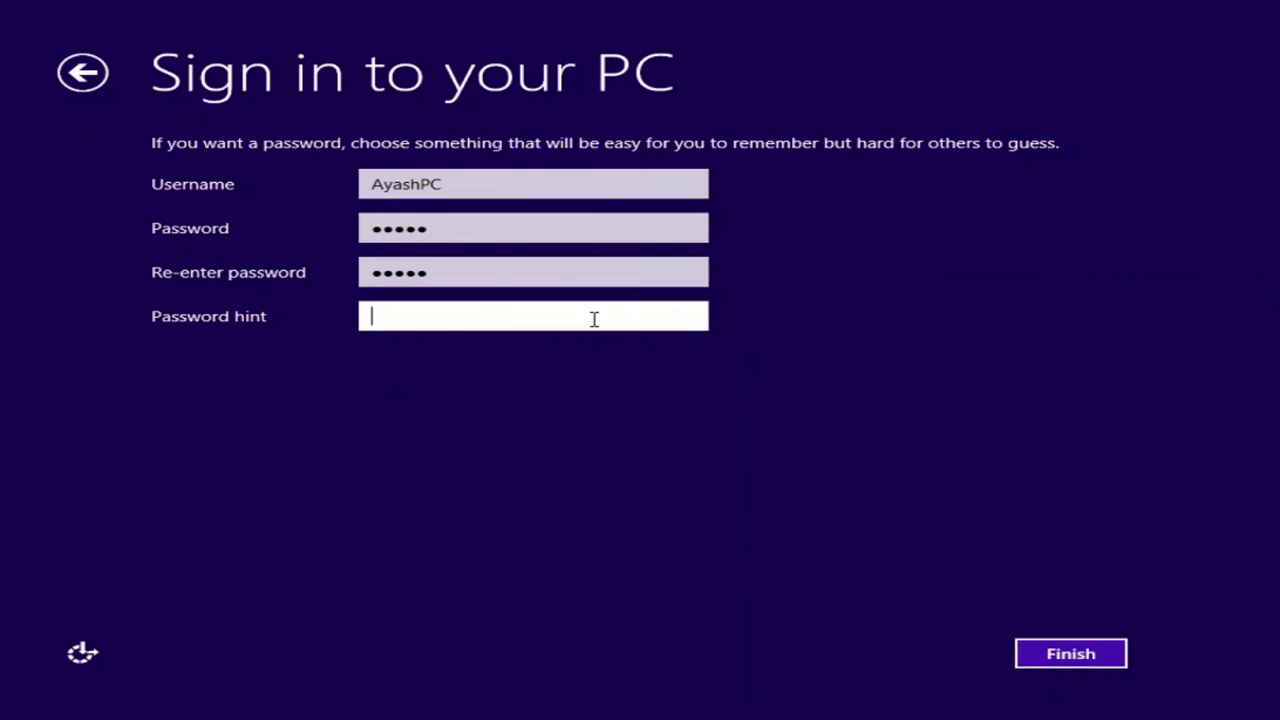
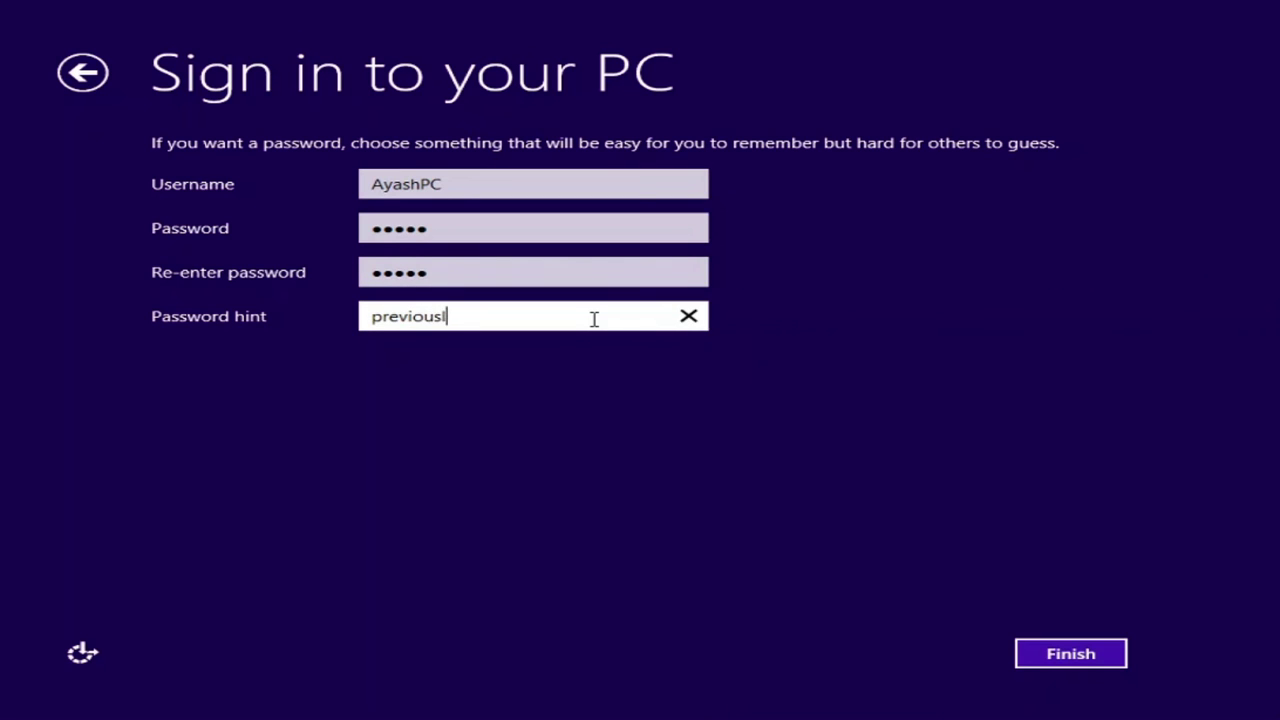
{"action": "left_click", "coordinate": [1090, 652]}
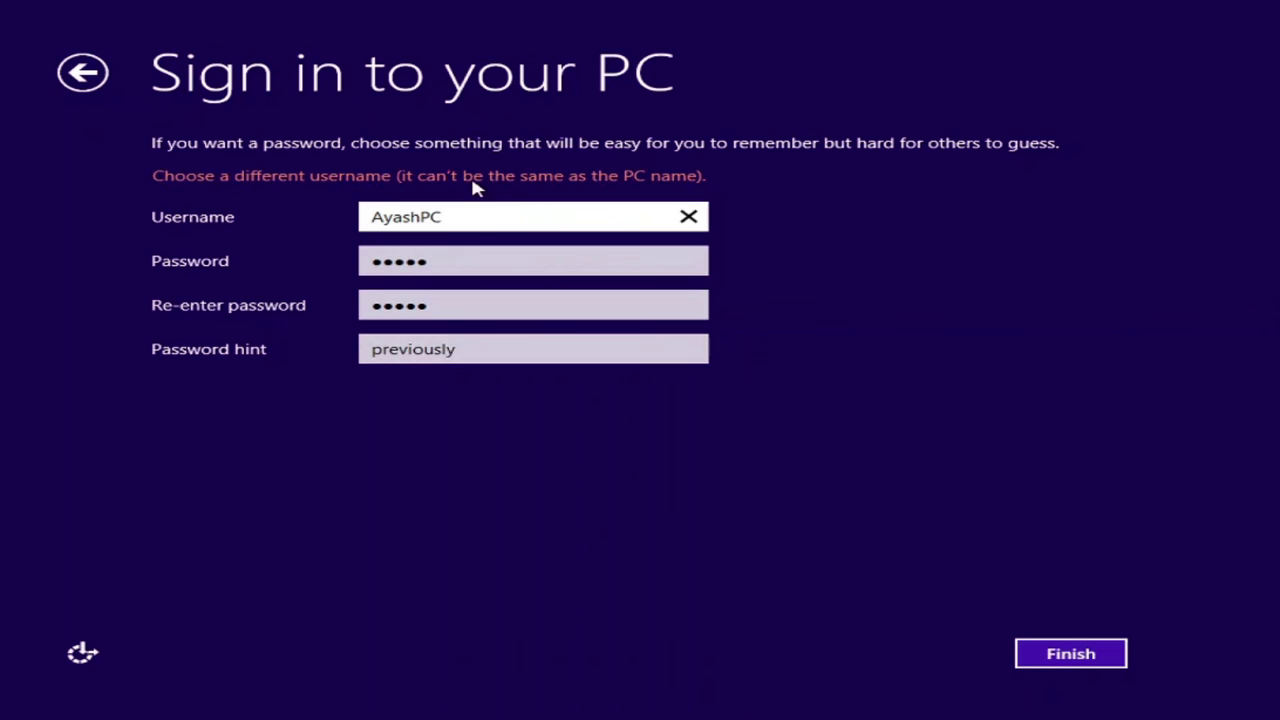
{"action": "left_click", "coordinate": [419, 217]}
Submit the username, now split with a space, and let setup finish to the Start screen
{"action": "left_click", "coordinate": [1083, 653]}
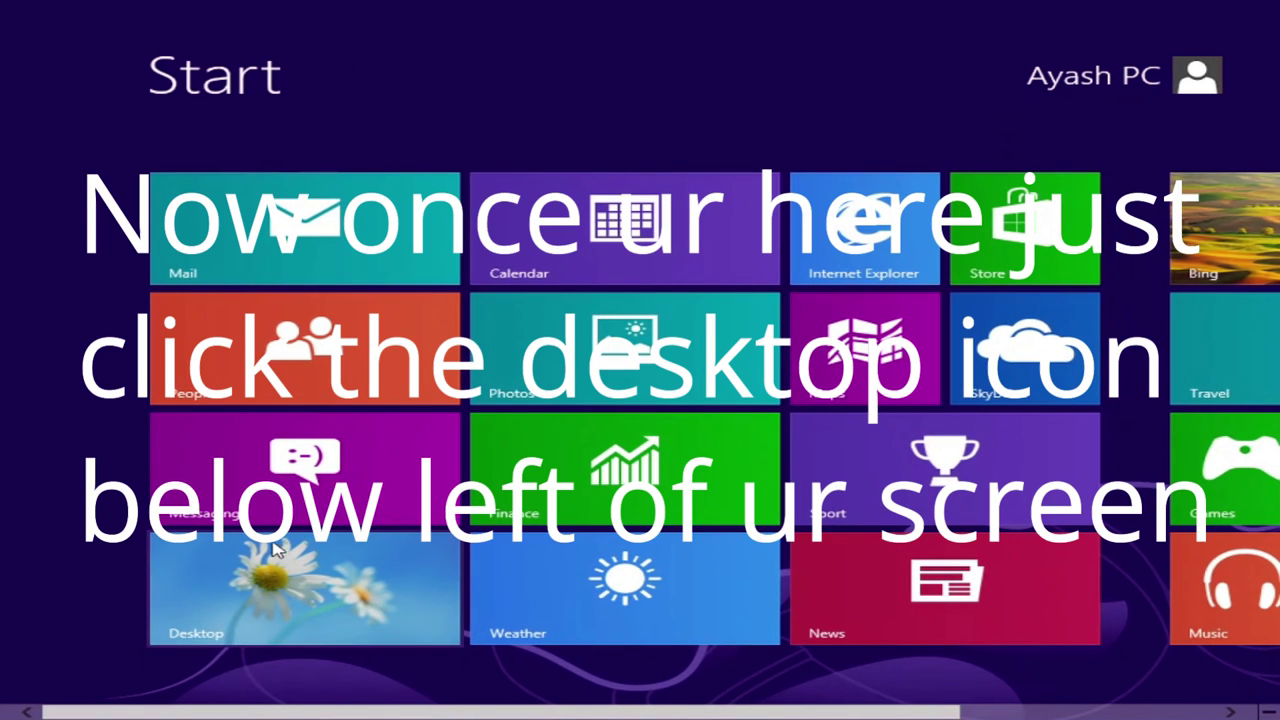
Switch from the Start screen to the desktop and refresh it
{"action": "left_click", "coordinate": [318, 598]}
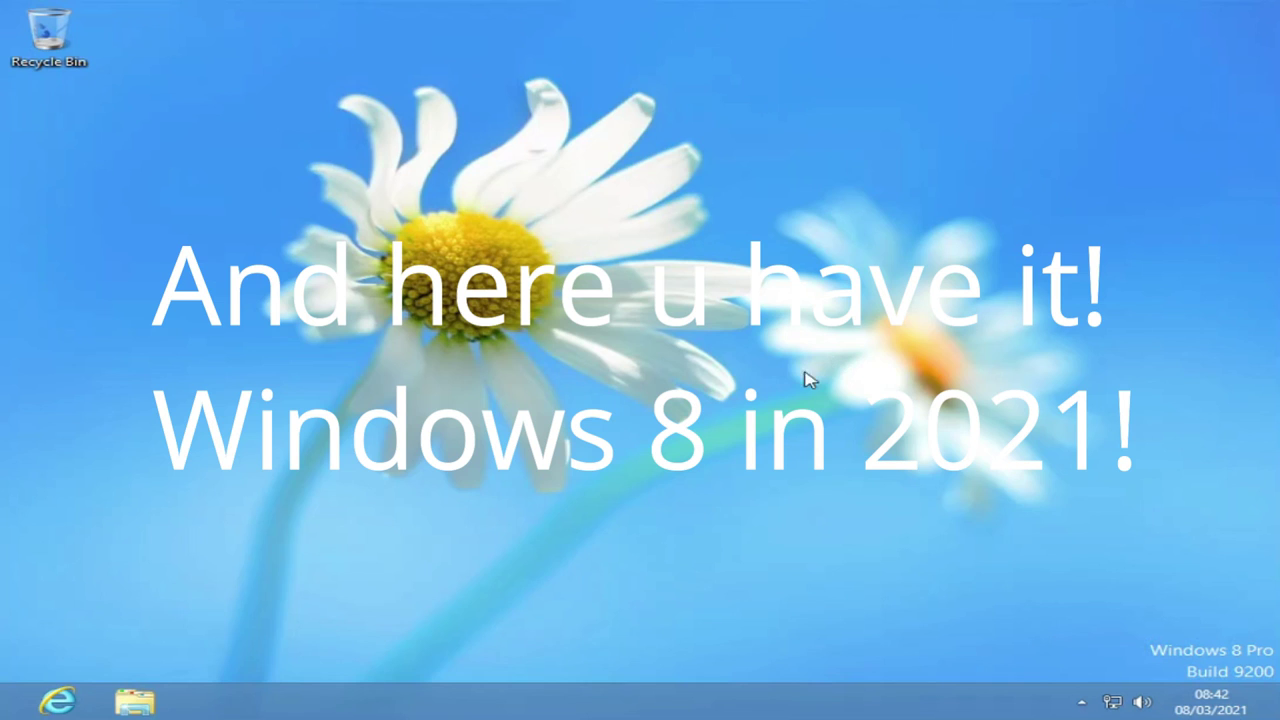
{"action": "right_click", "coordinate": [628, 486]}
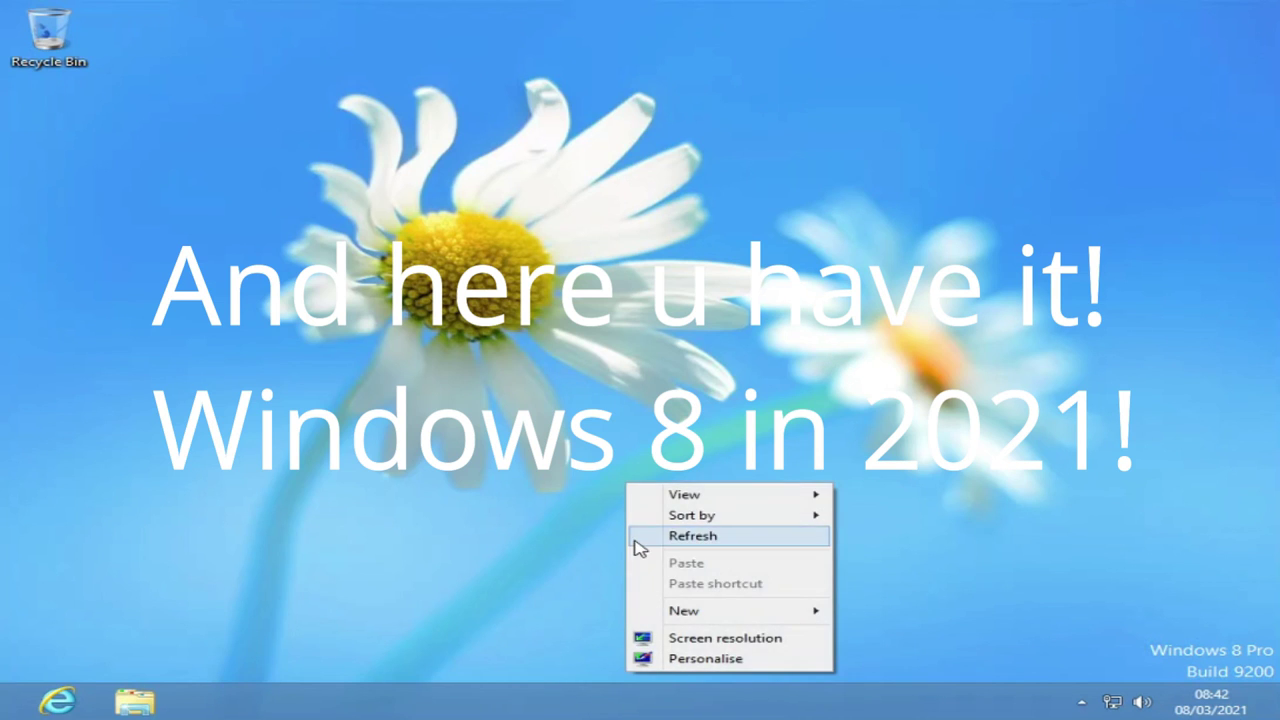
{"action": "left_click", "coordinate": [636, 538]}
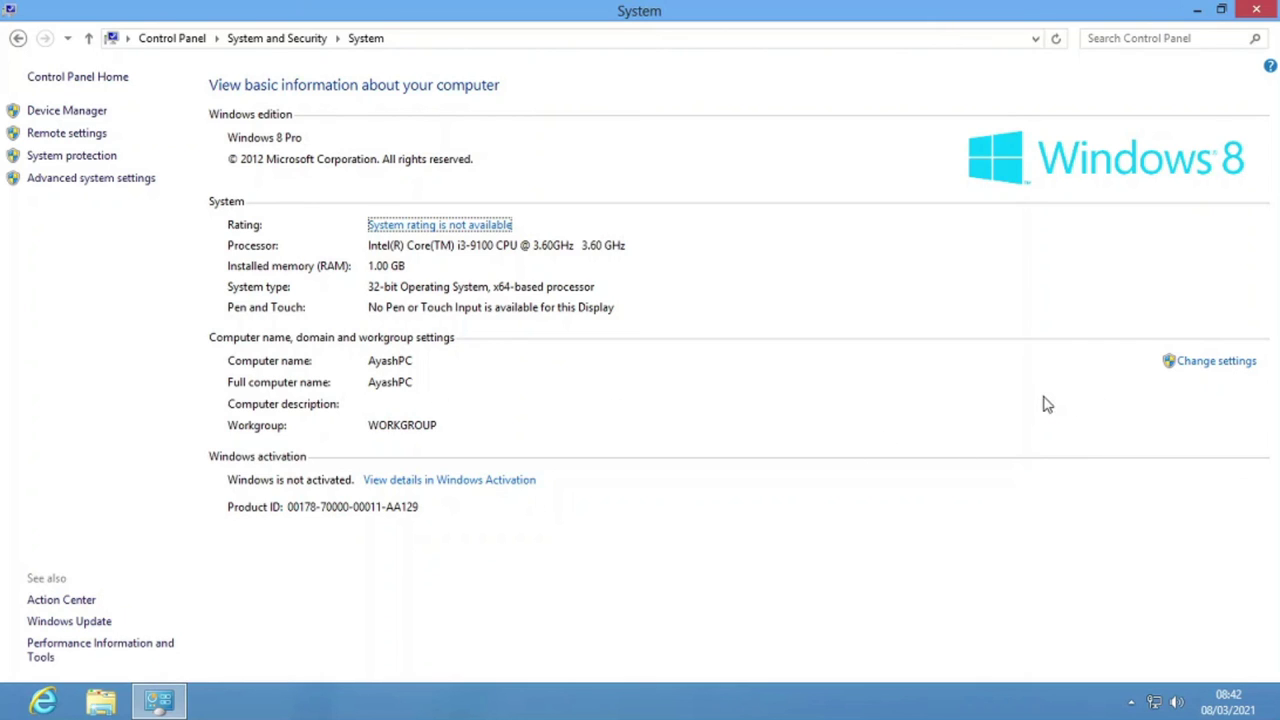
{"action": "key", "text": "ctrl+alt+Delete"}
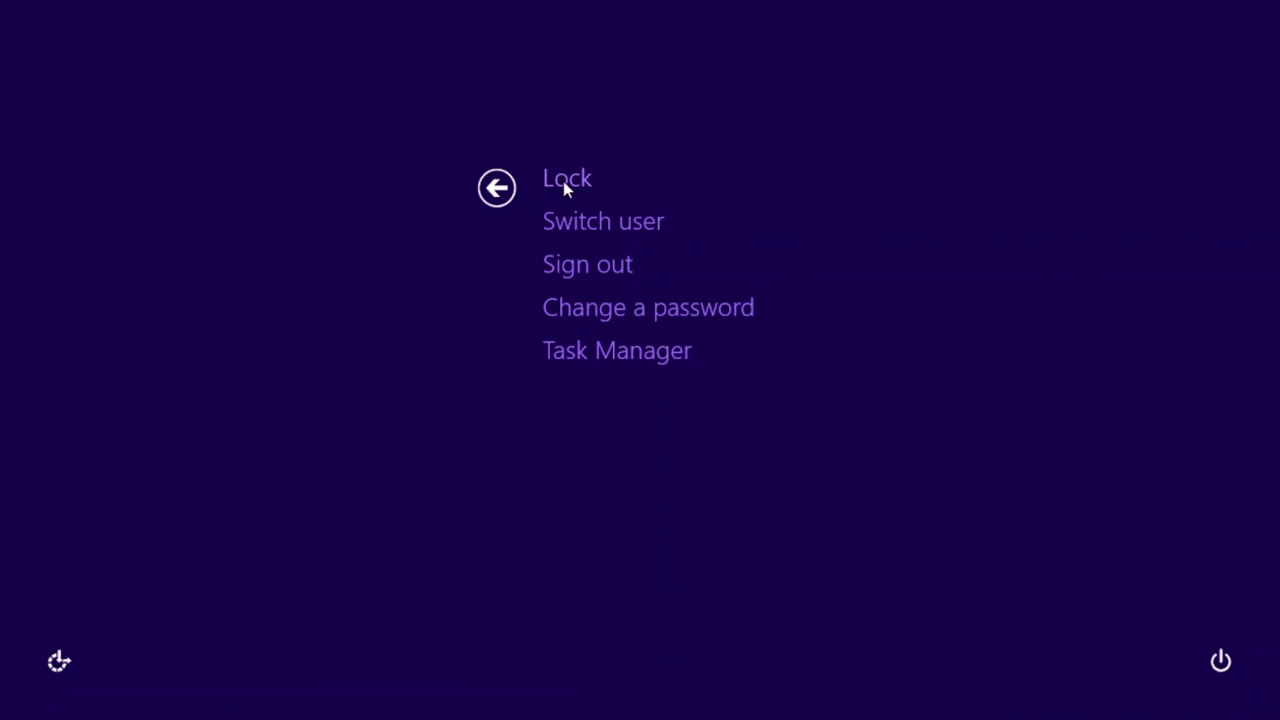
{"action": "left_click", "coordinate": [566, 182]}
{"action": "left_click", "coordinate": [566, 397]}
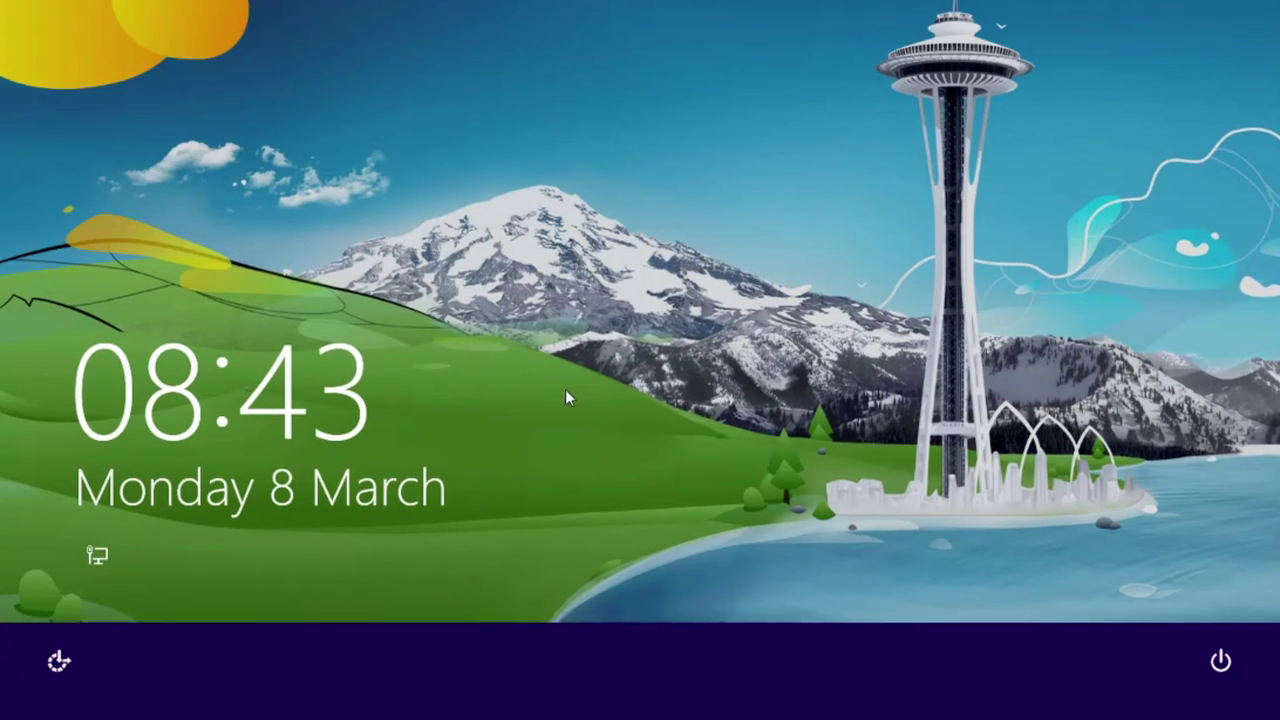
{"action": "key", "text": "Return"}
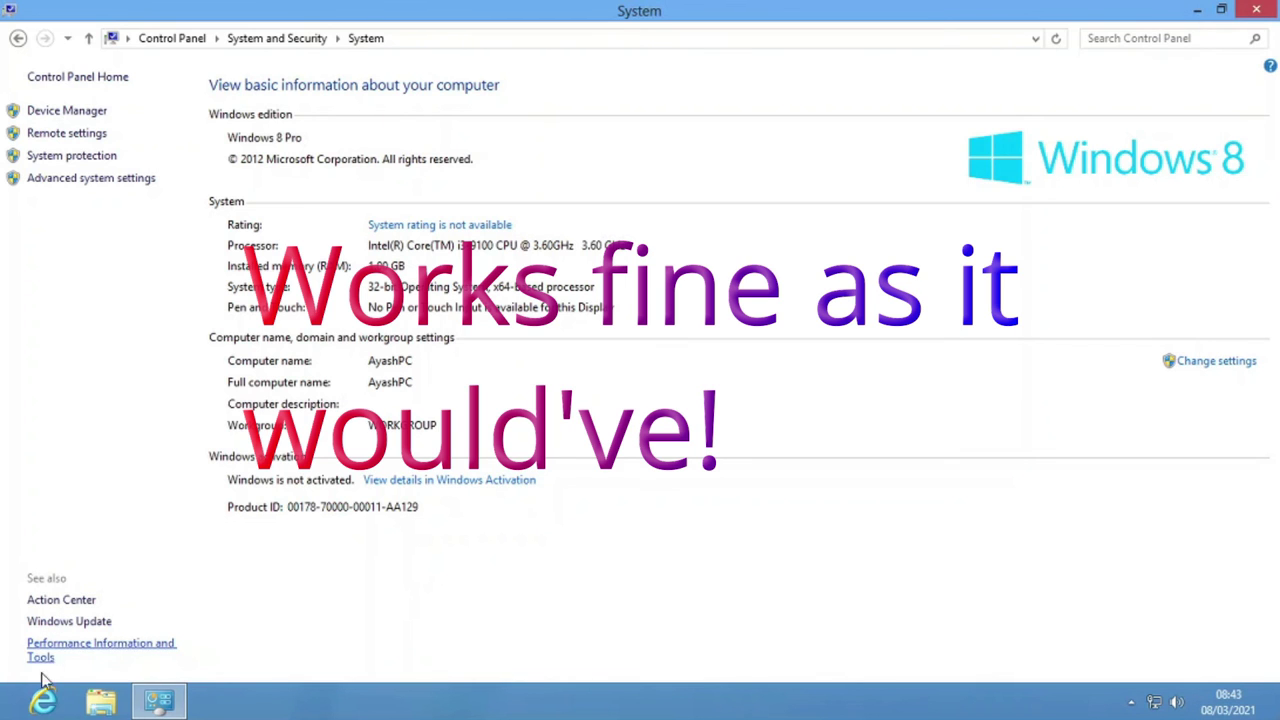
Return to the desktop through Start and close the System window
{"action": "left_click", "coordinate": [15, 705]}
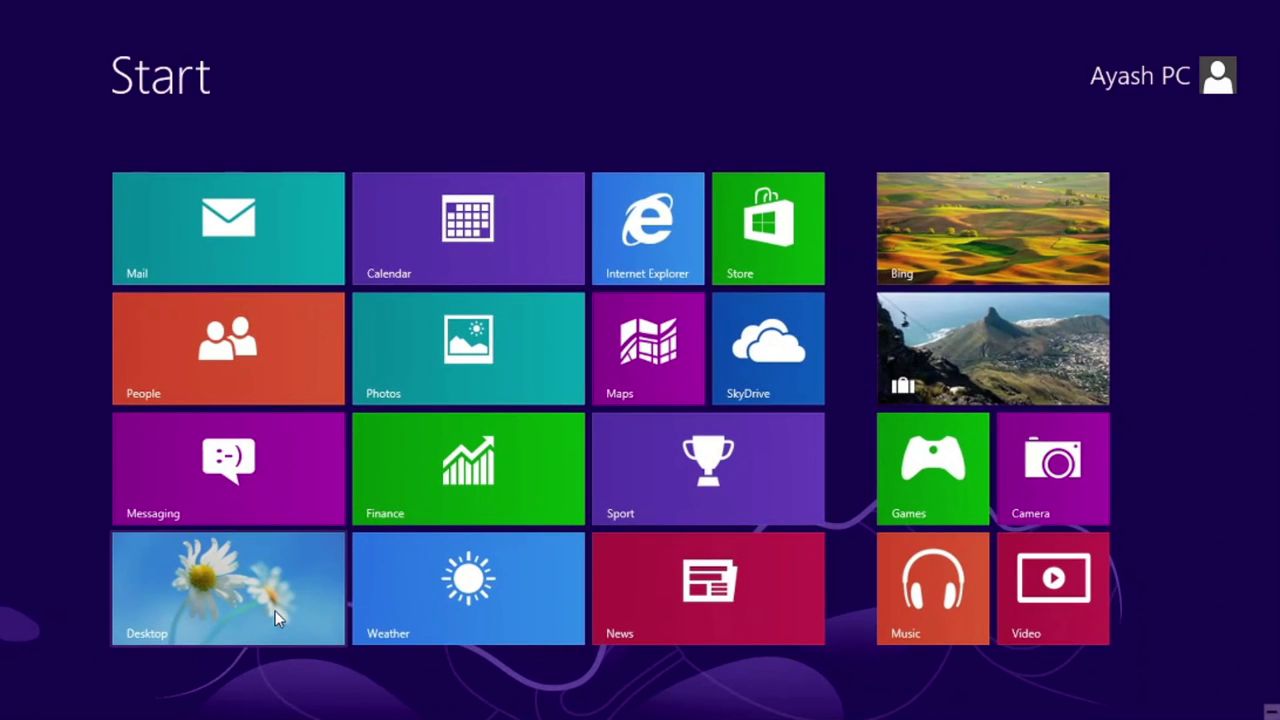
{"action": "left_click", "coordinate": [276, 615]}
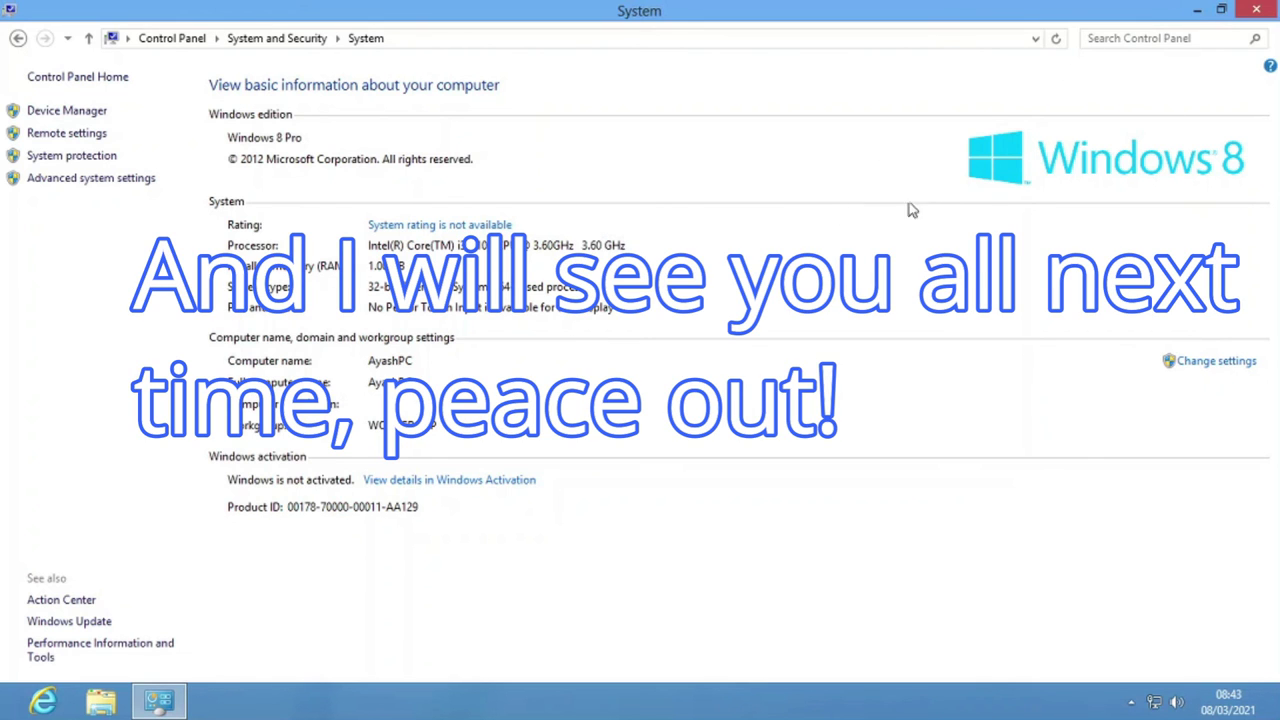
{"action": "left_click", "coordinate": [1256, 12]}
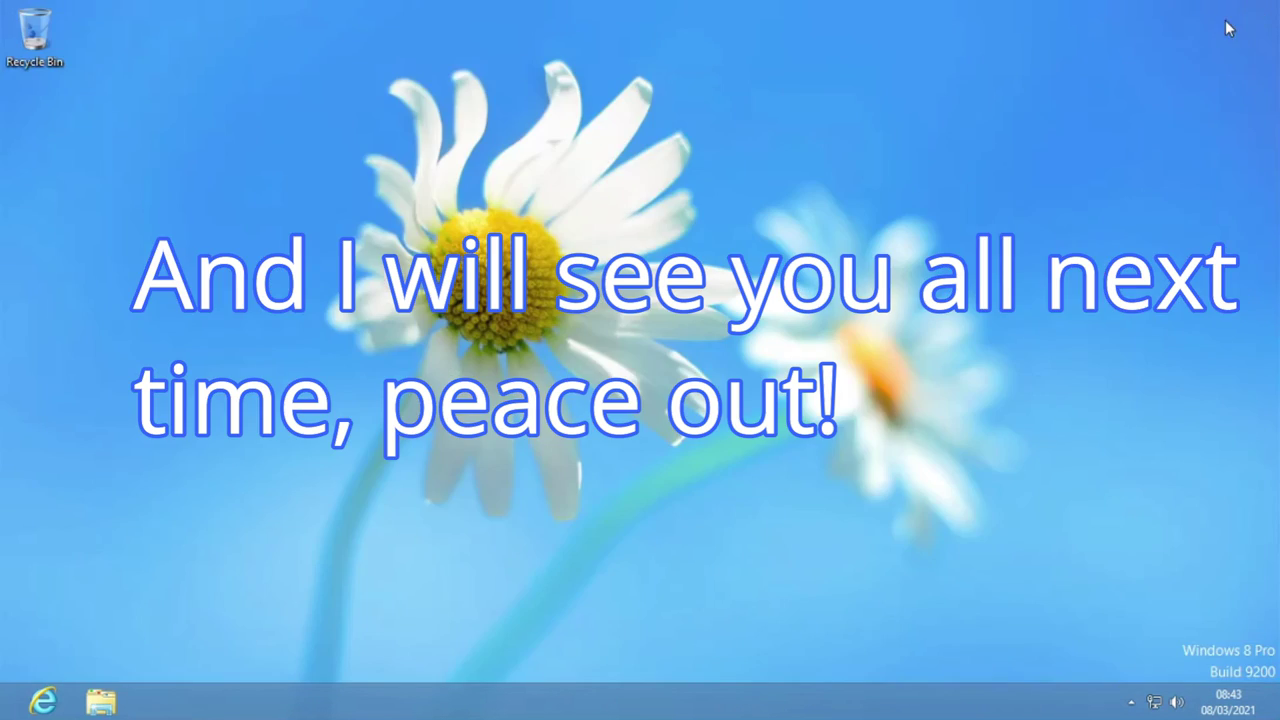